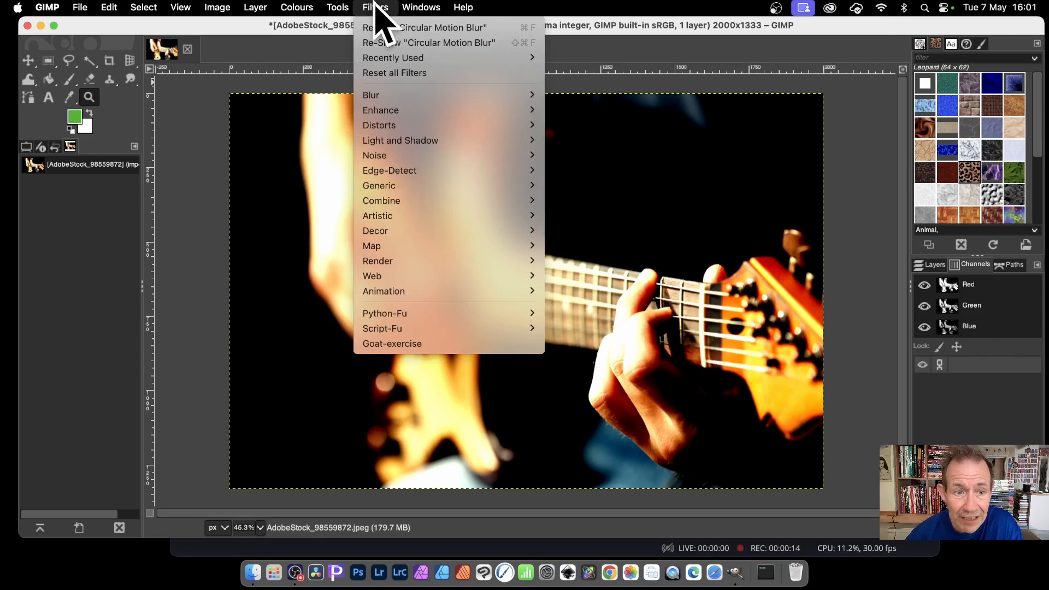
- Start the Supernova filter and place the burst on the guitar neck at center 0.532, 0.506 with a radius of 99
mouse_move(389, 137)
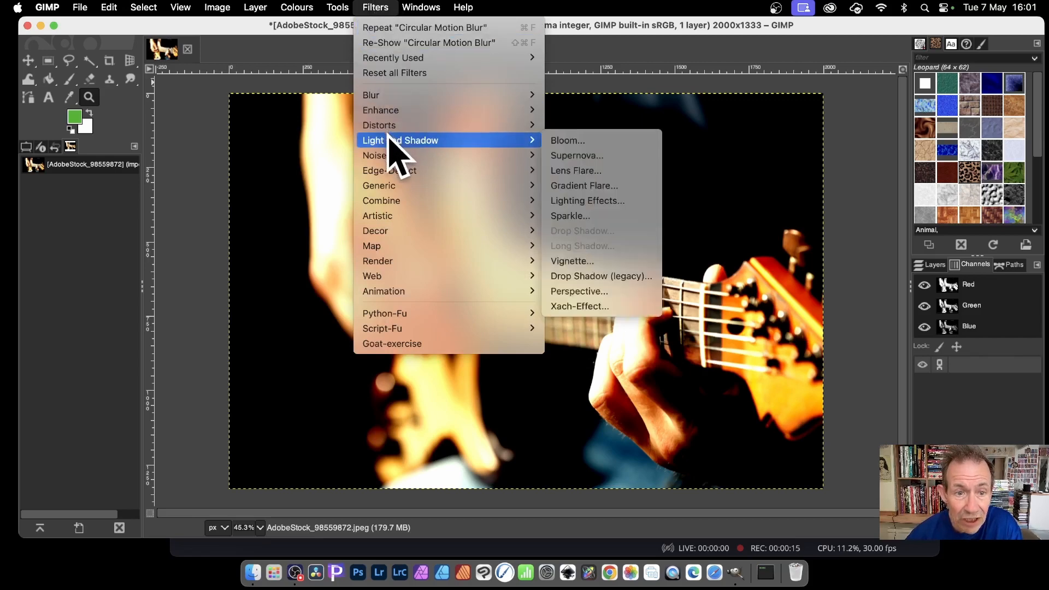
left_click(619, 153)
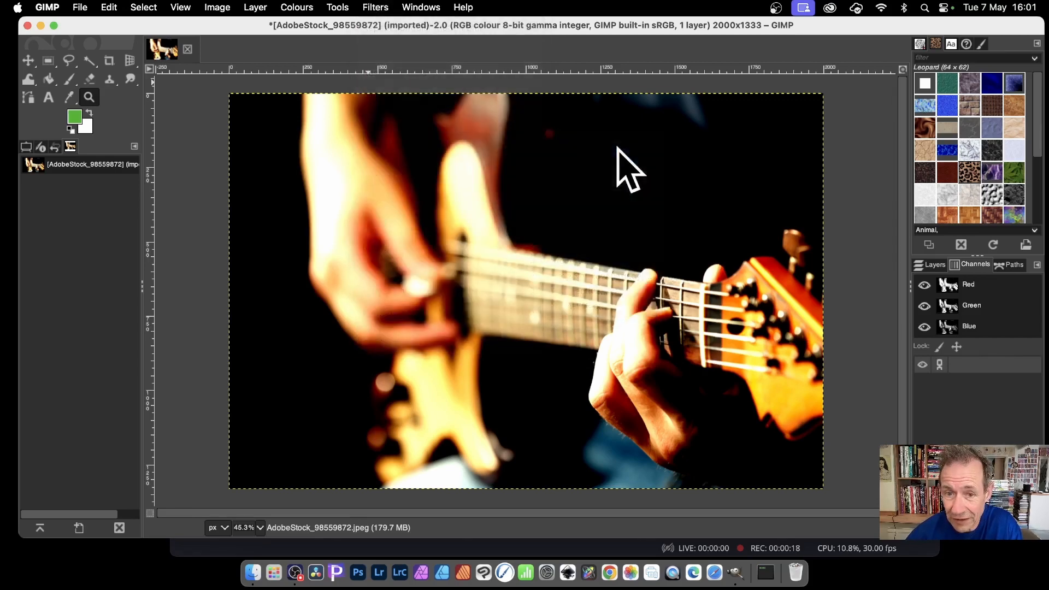
left_click_drag(733, 92, 690, 97)
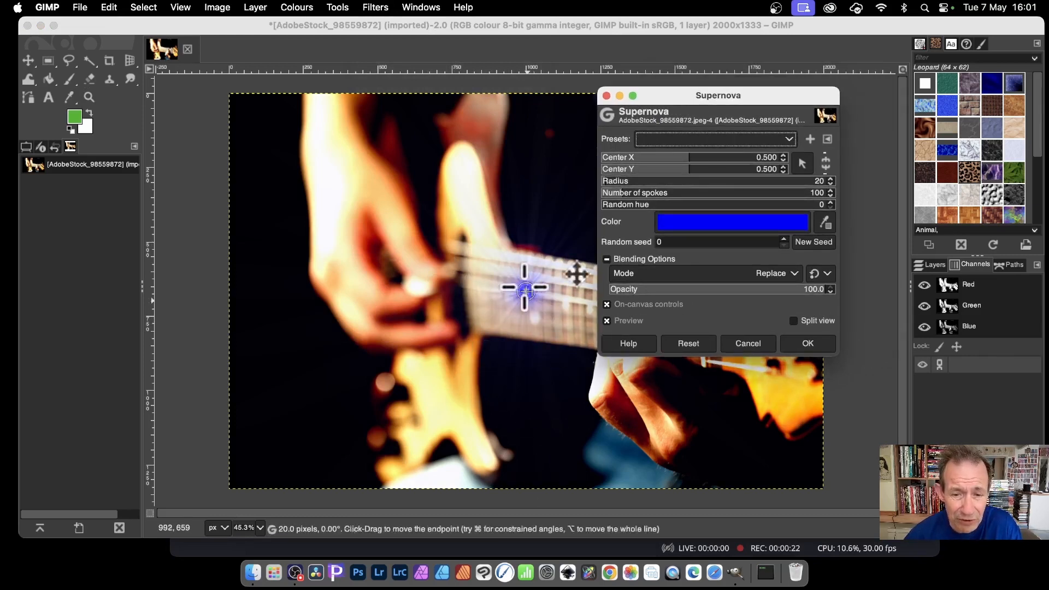
left_click_drag(532, 292, 589, 291)
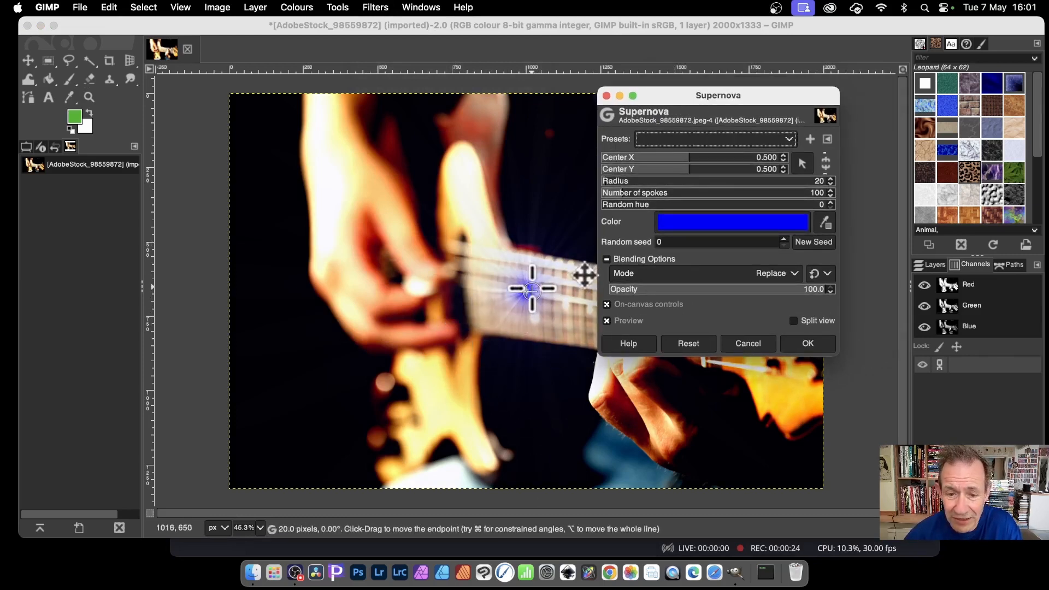
left_click_drag(475, 261, 476, 287)
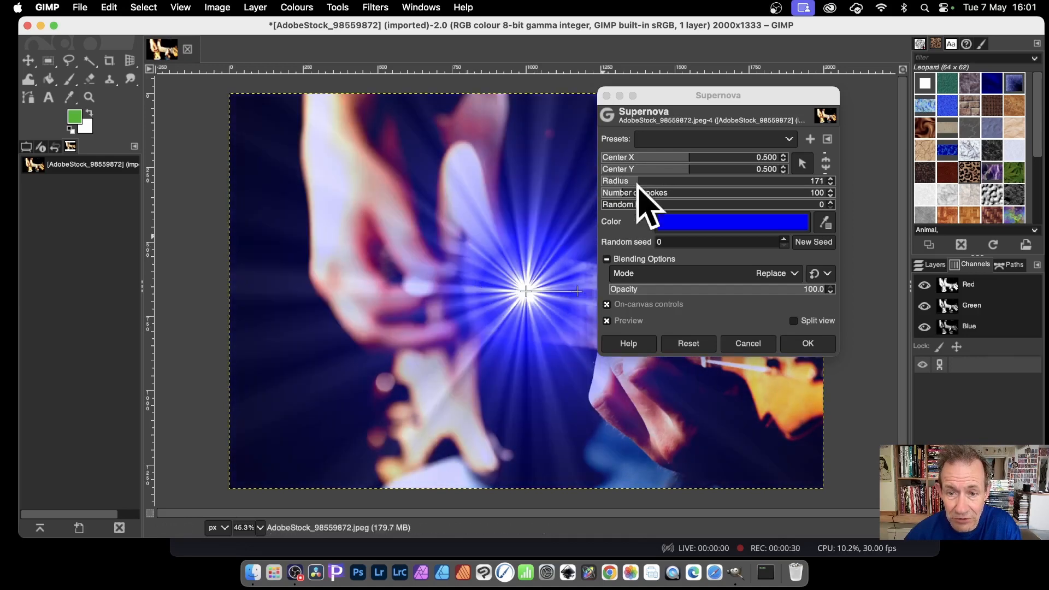
left_click_drag(634, 281, 392, 286)
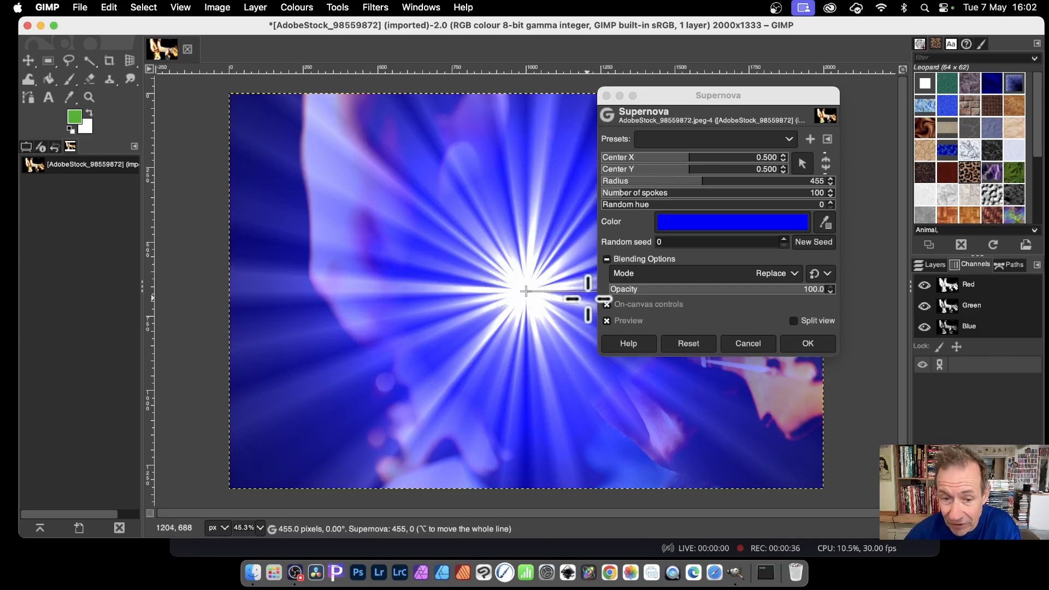
left_click_drag(653, 108, 766, 127)
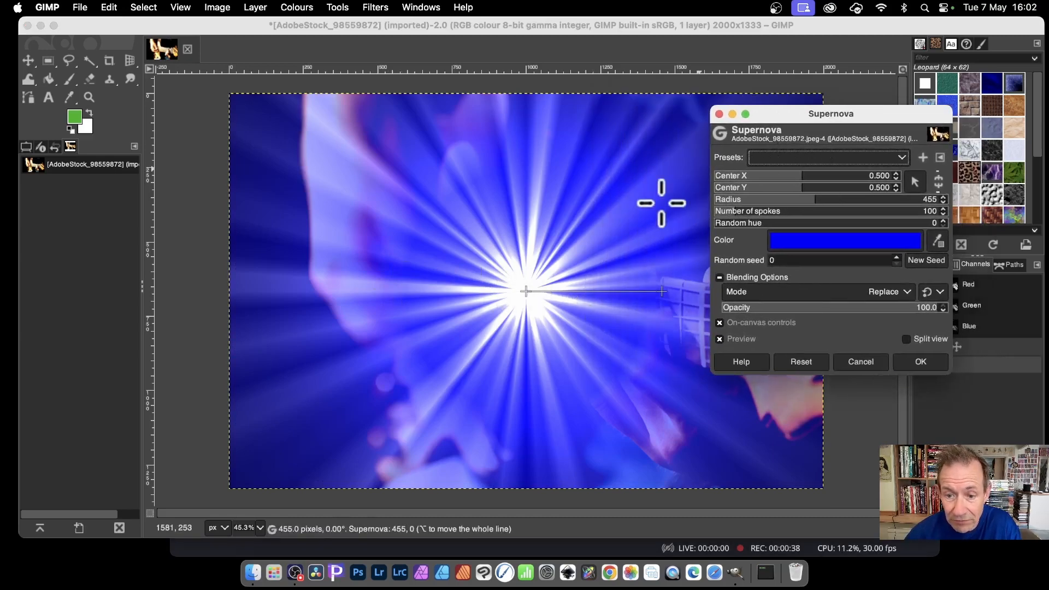
left_click_drag(663, 291, 599, 282)
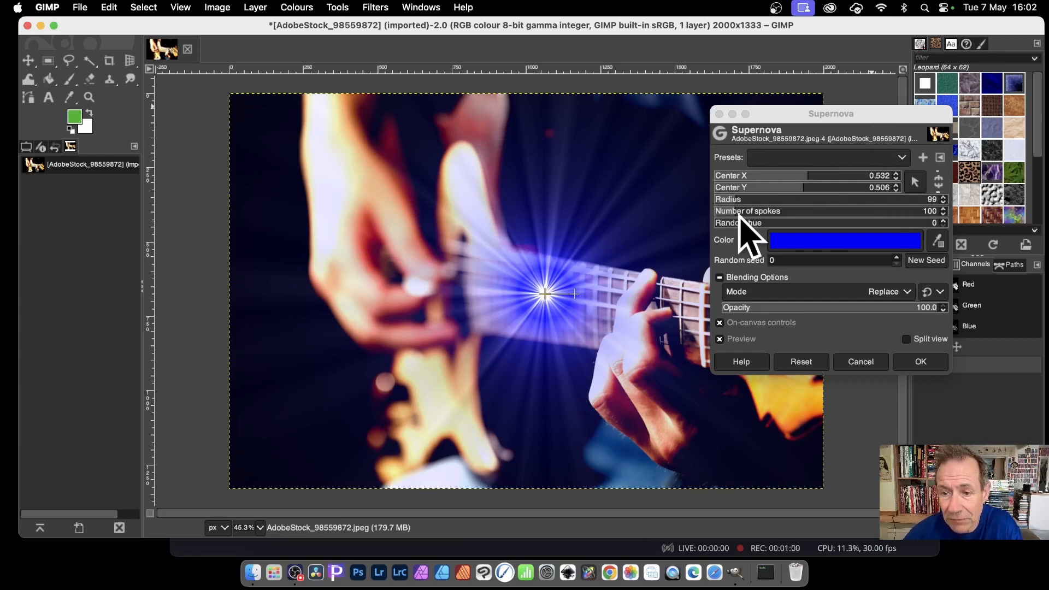
- Set the supernova's number of spokes to 719, keeping the blue burst color
left_click_drag(741, 209, 872, 211)
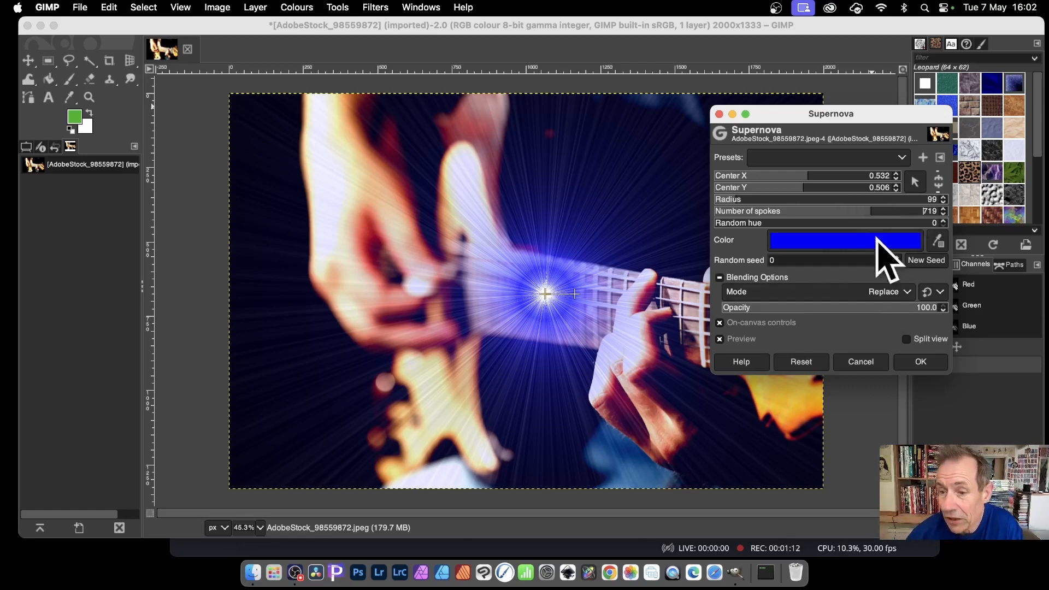
left_click(836, 257)
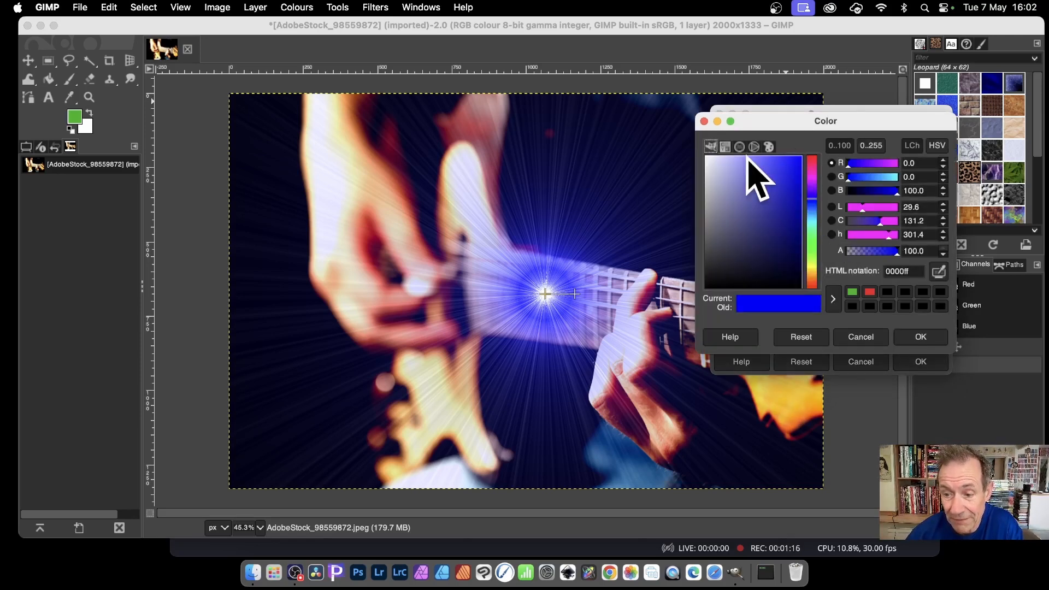
left_click(874, 337)
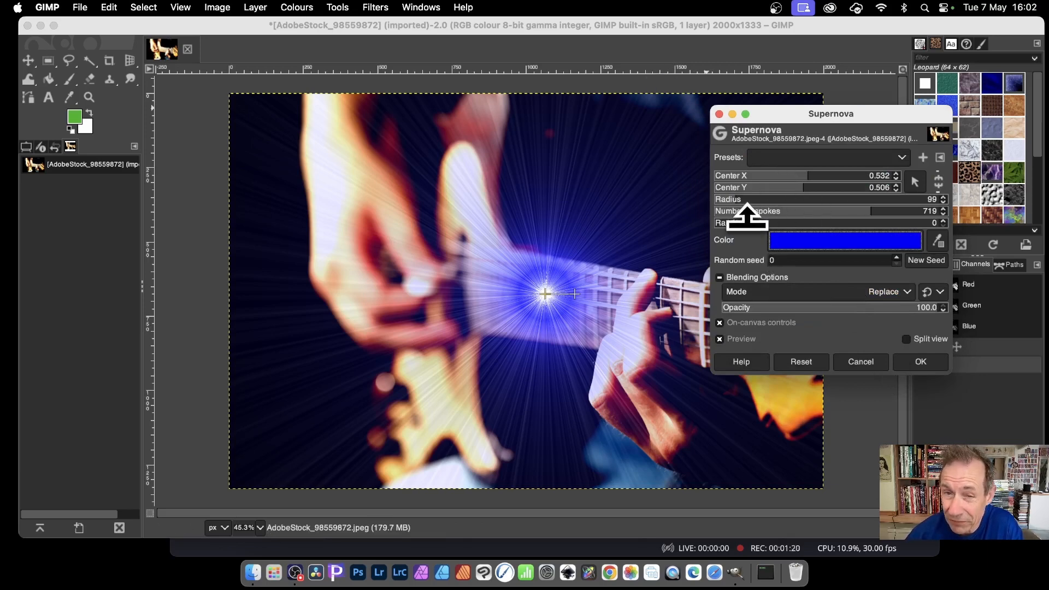
- Set the supernova's random hue to 193 and its radius to 340
mouse_move(726, 217)
left_mouse_down()
mouse_move(775, 221)
mouse_move(728, 220)
left_mouse_up()
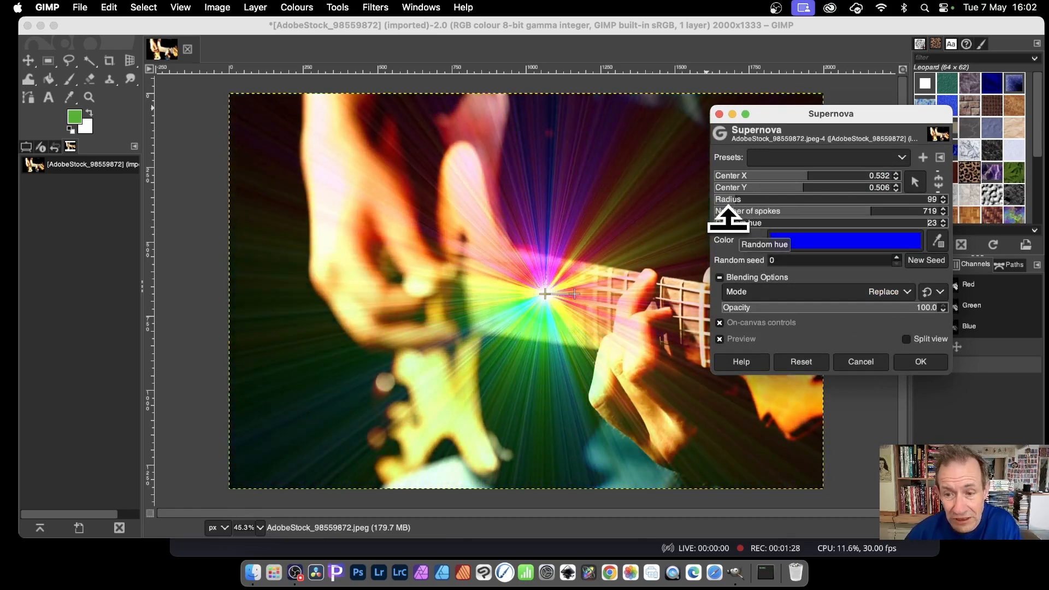
left_click_drag(729, 219, 835, 229)
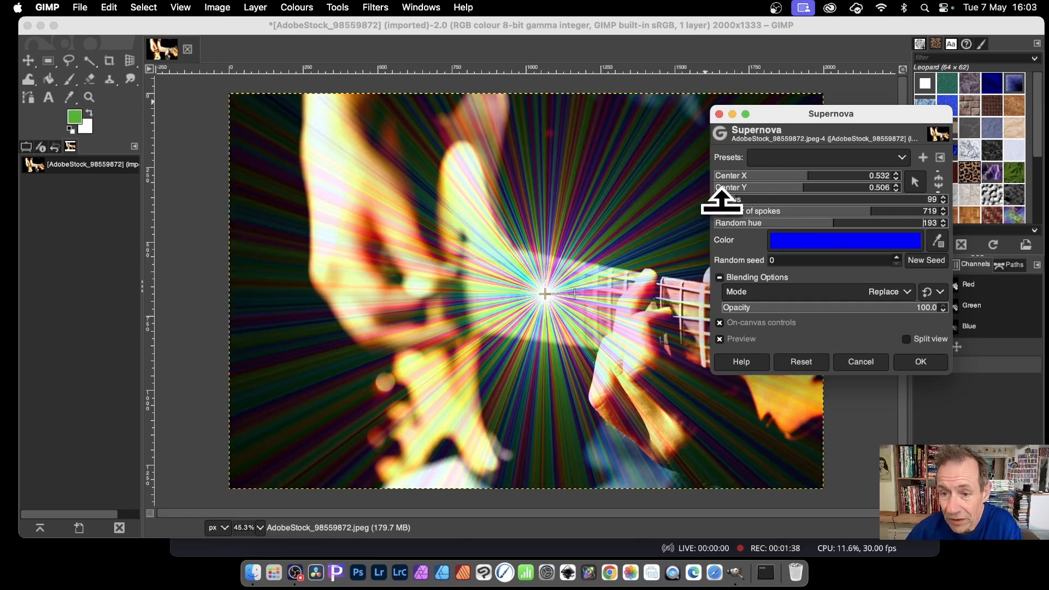
left_click_drag(739, 200, 788, 194)
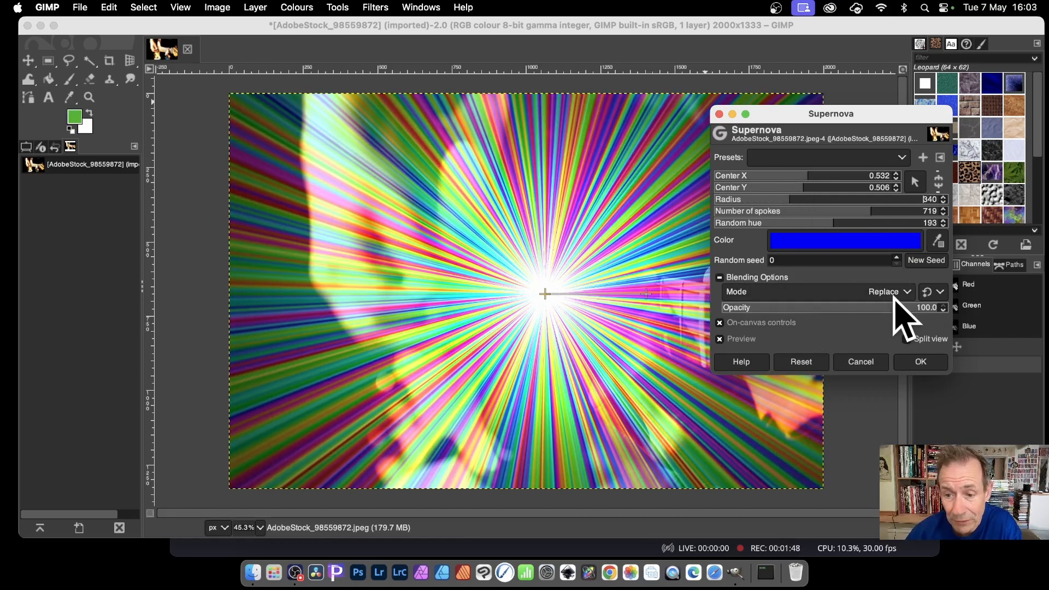
- Try the Merge, Screen, Burn and Overlay blend modes on the supernova over the guitar photo
left_click_drag(844, 117, 316, 104)
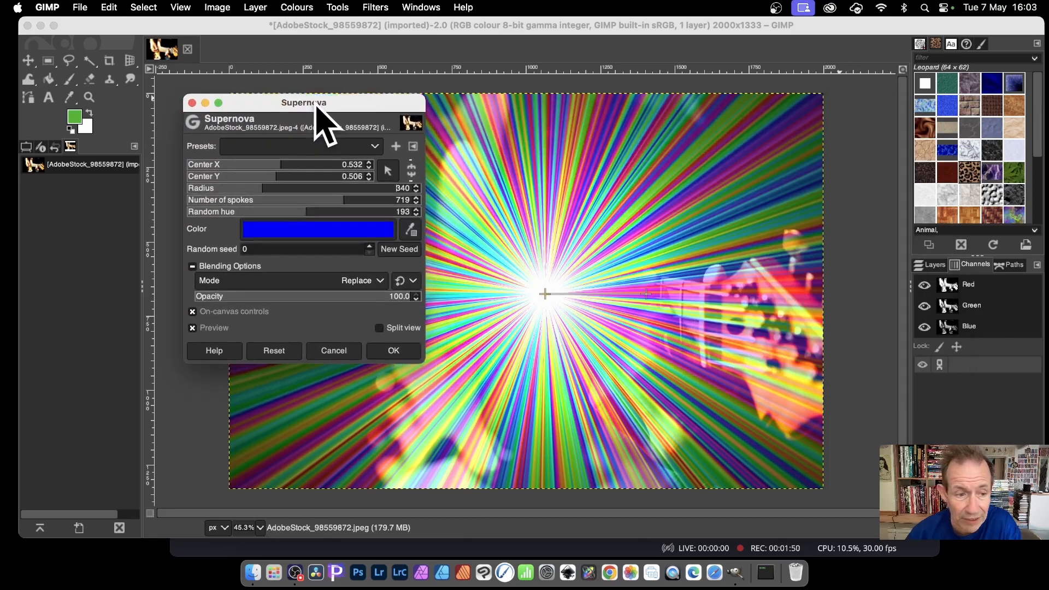
left_click(379, 280)
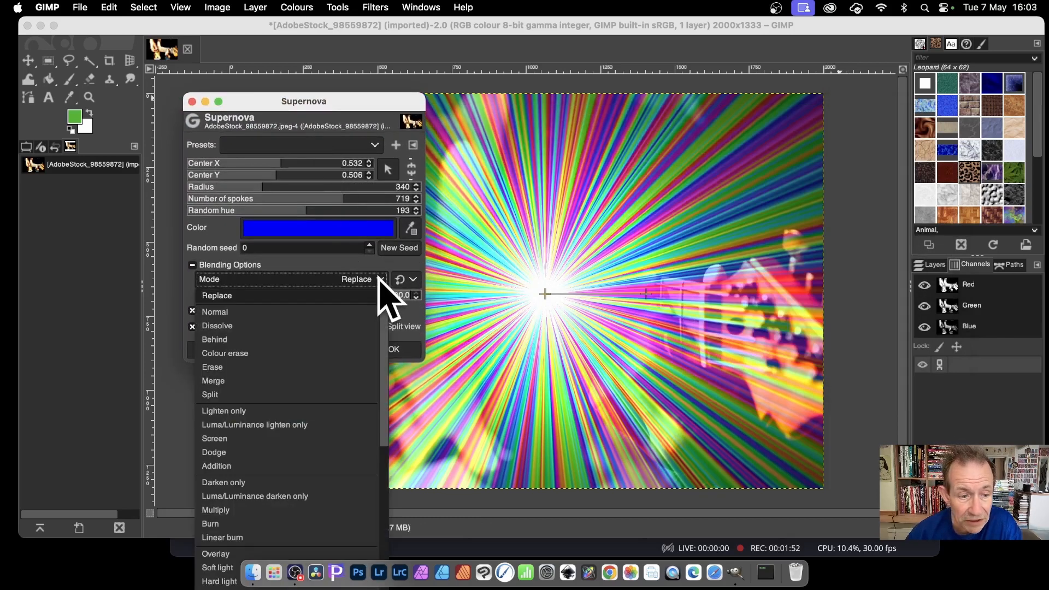
left_click(287, 381)
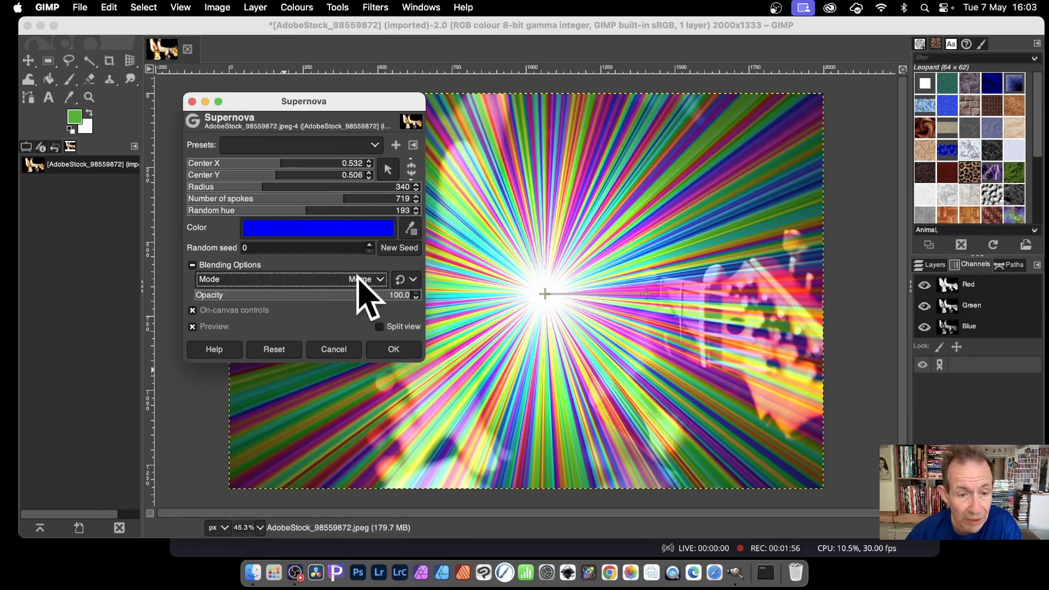
left_click(374, 277)
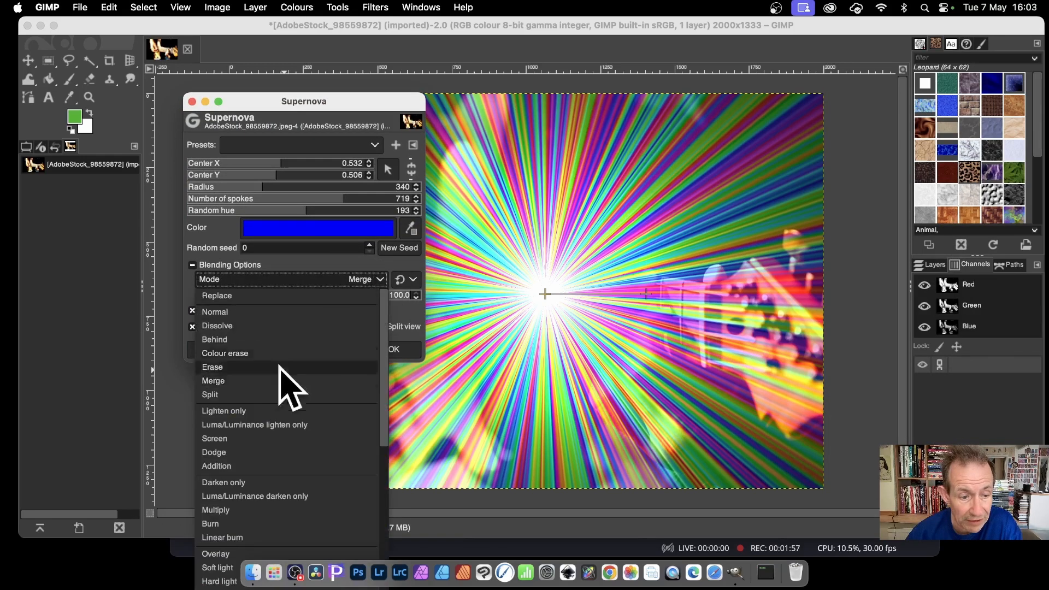
left_click(219, 439)
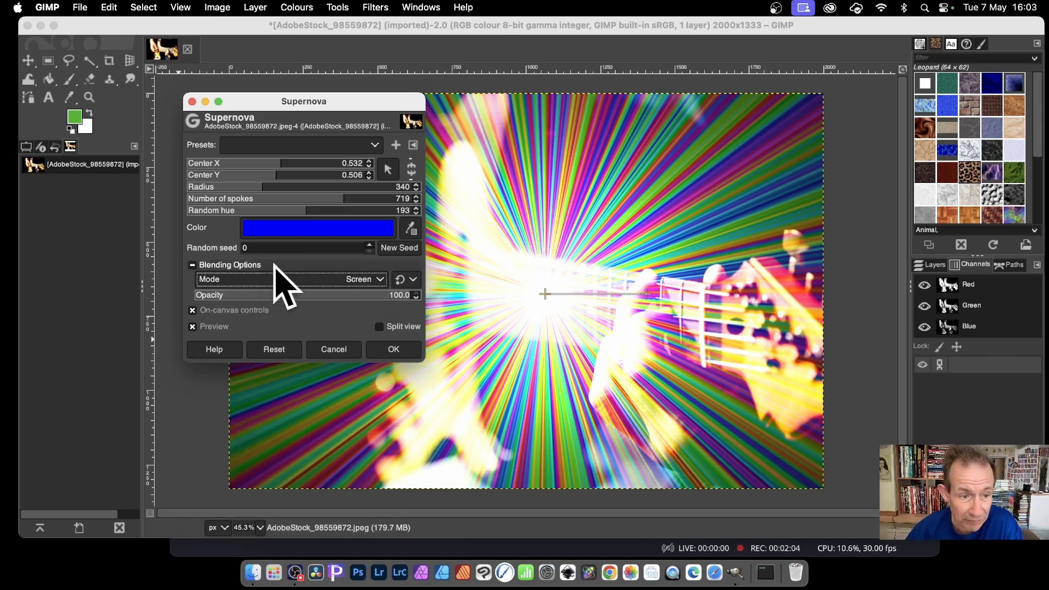
left_click(379, 279)
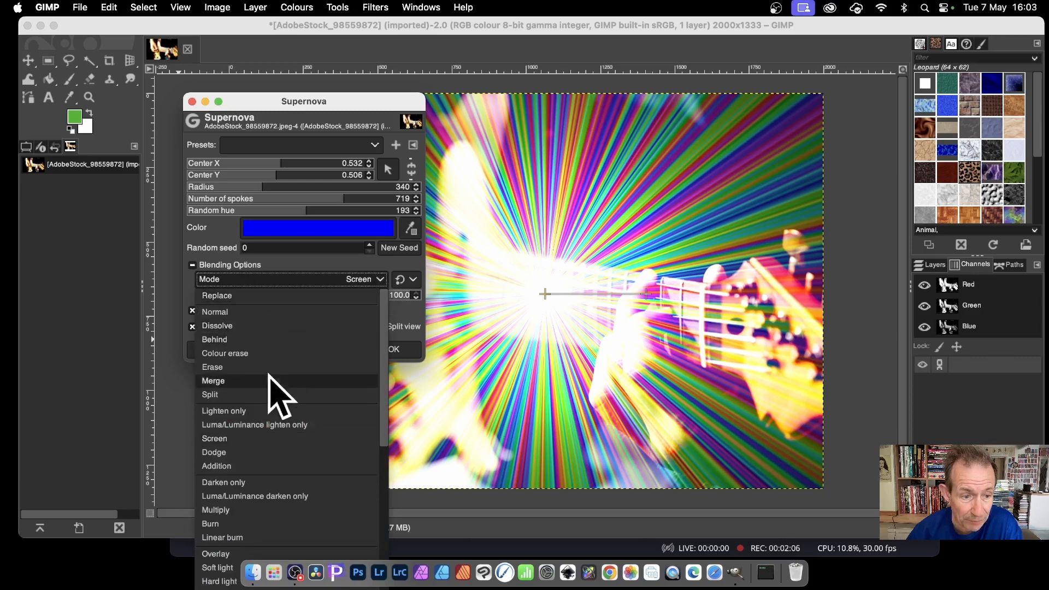
scroll(252, 452, "down", 3)
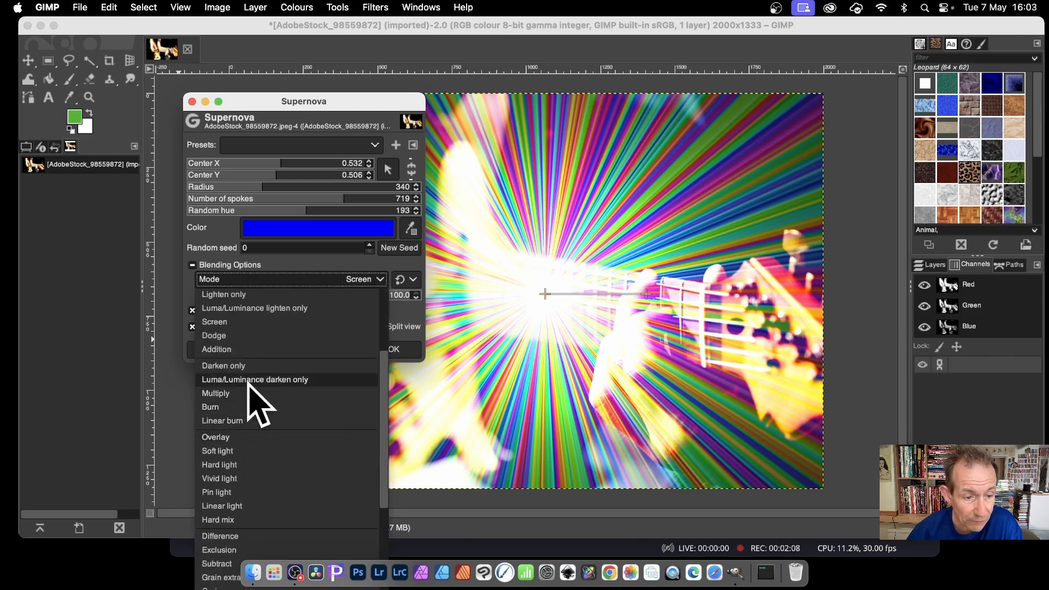
left_click(242, 407)
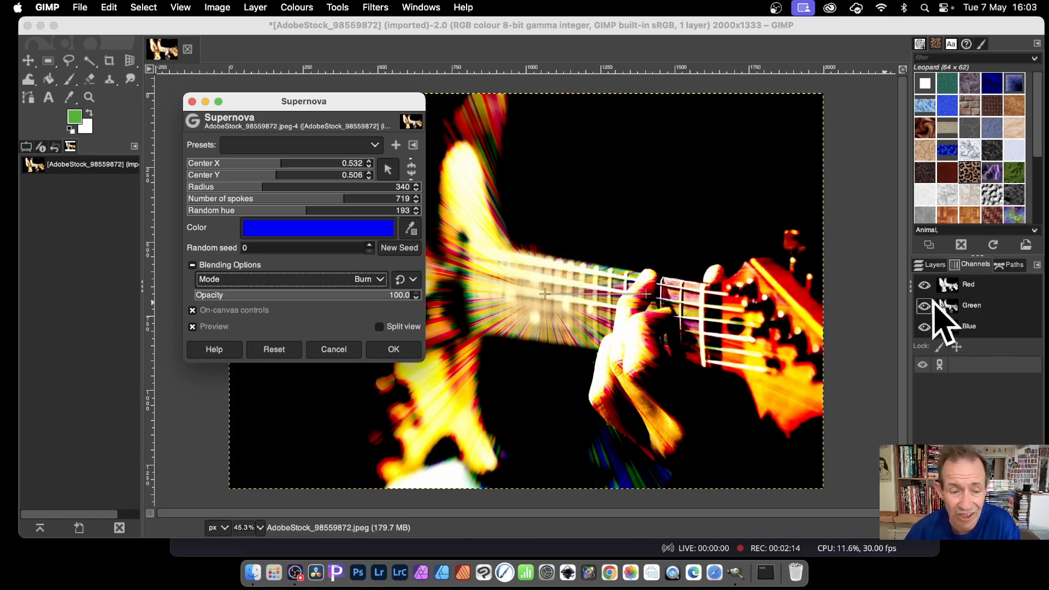
left_click(380, 280)
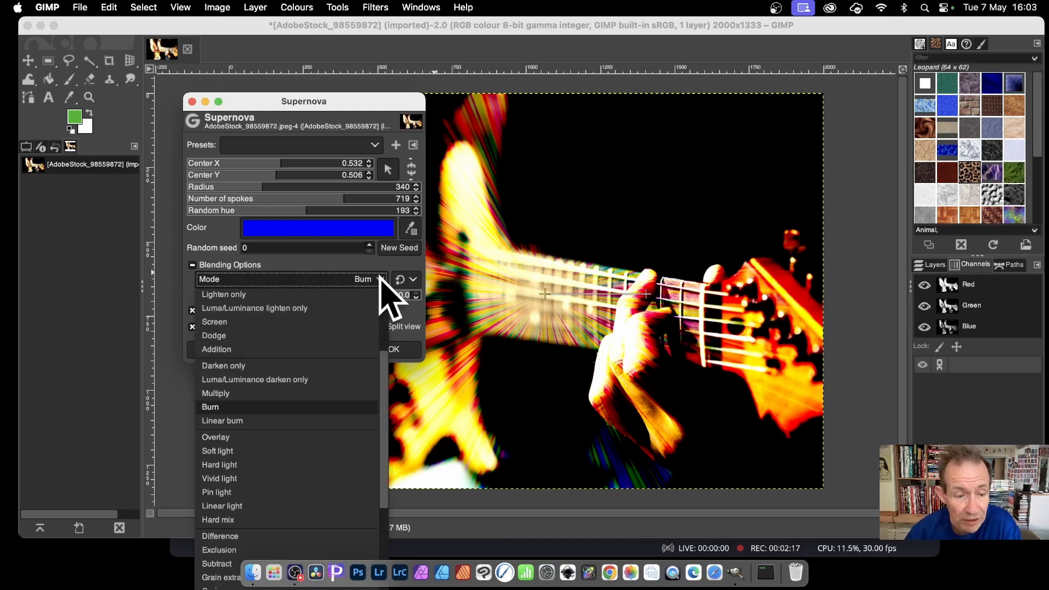
left_click(285, 436)
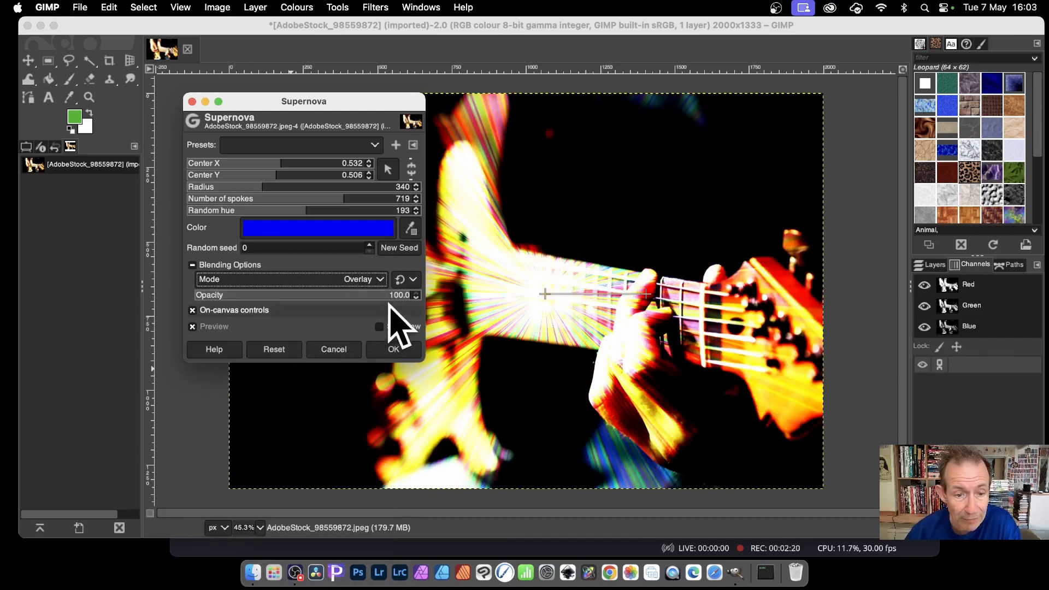
- Set the supernova's blend mode to Difference and apply the filter to the photo
left_click(381, 279)
scroll(271, 437, "down", 3)
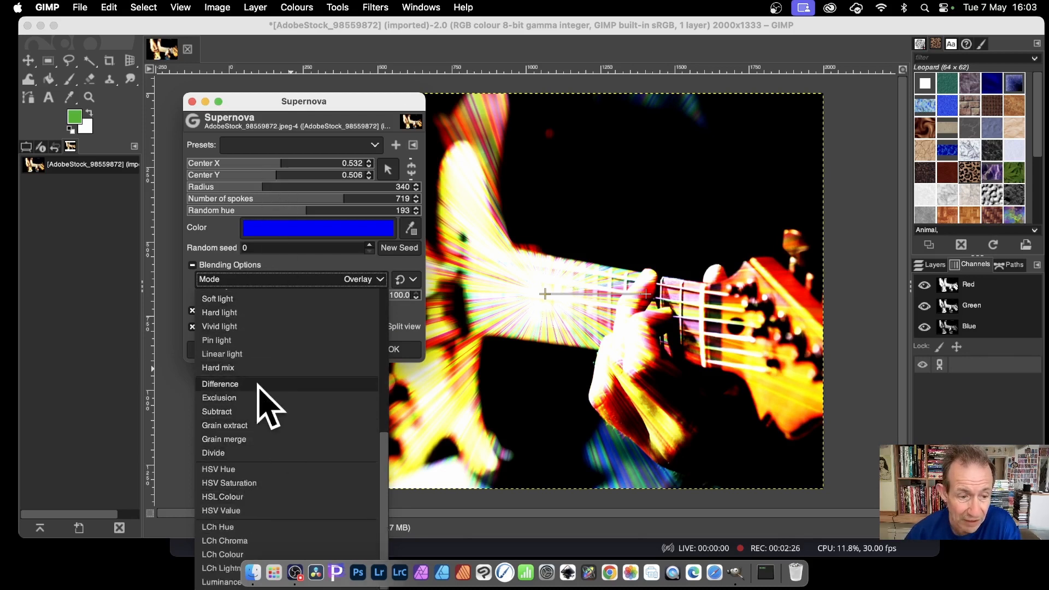
left_click(220, 384)
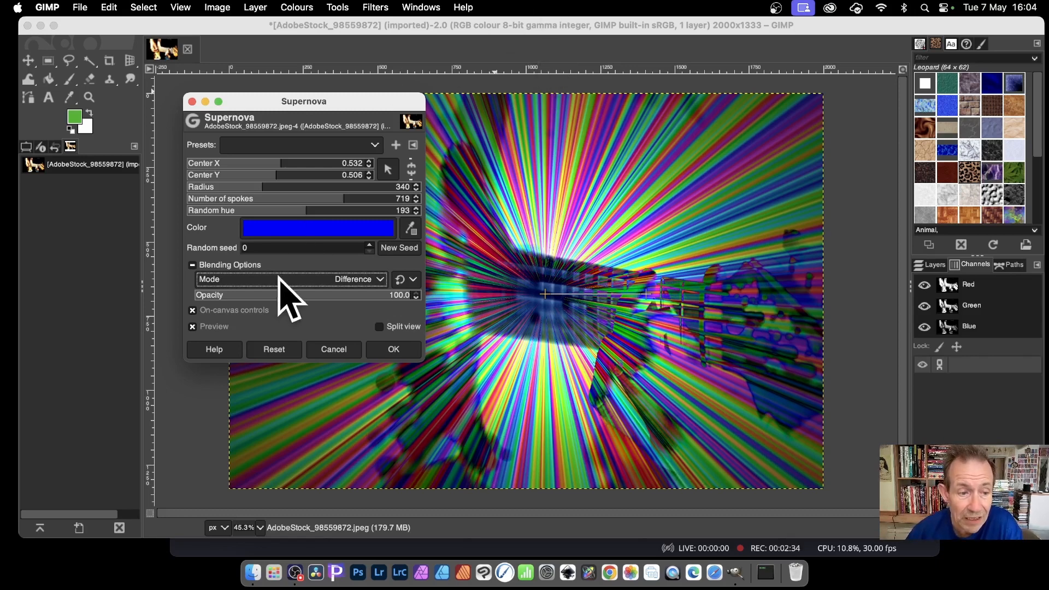
left_click(394, 349)
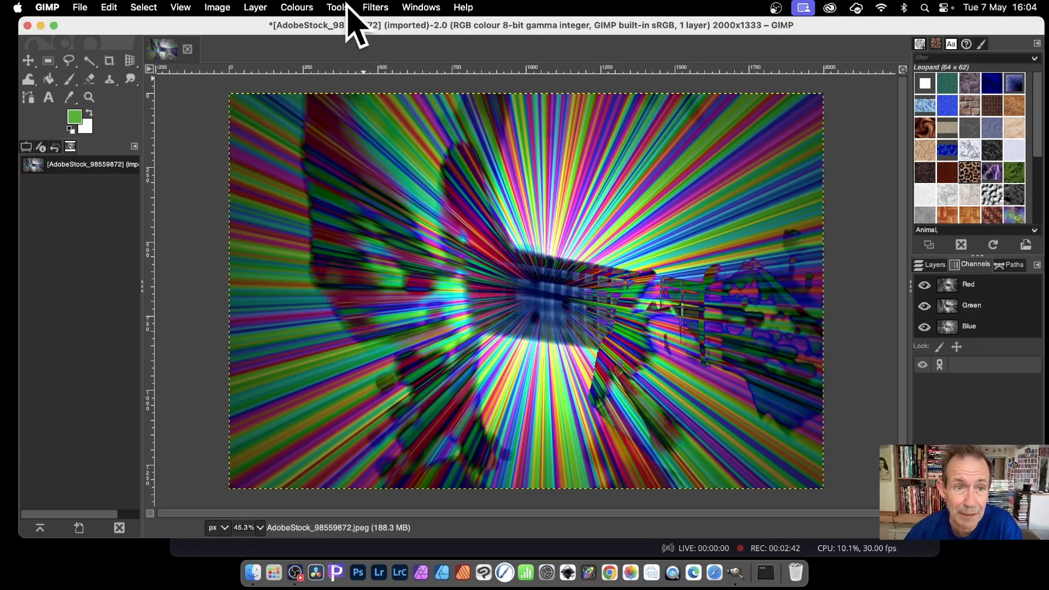
- Start a second Supernova filter on the image and set its radius to 483
left_click(376, 7)
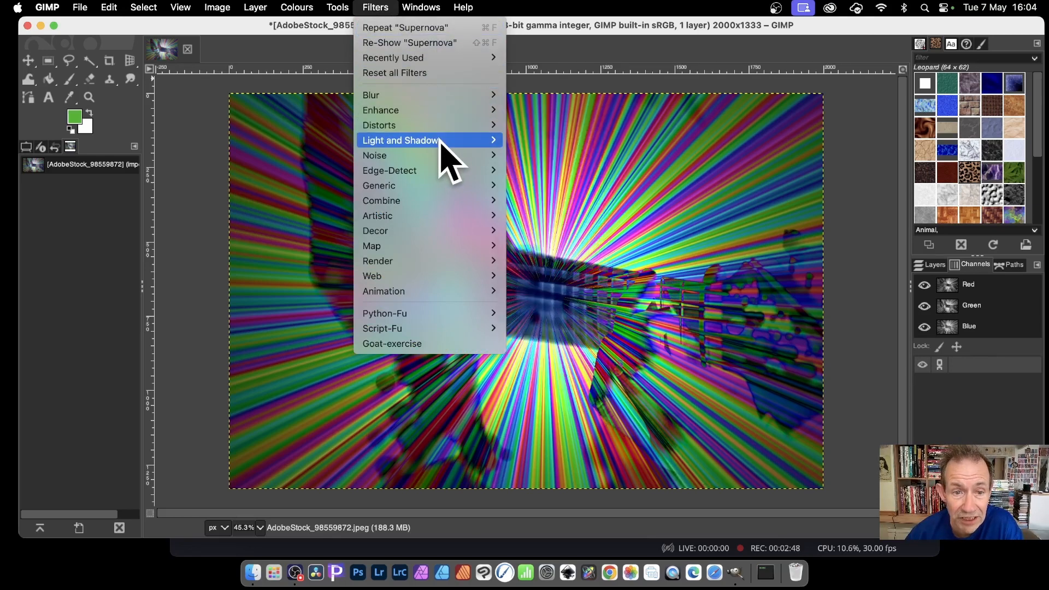
mouse_move(441, 144)
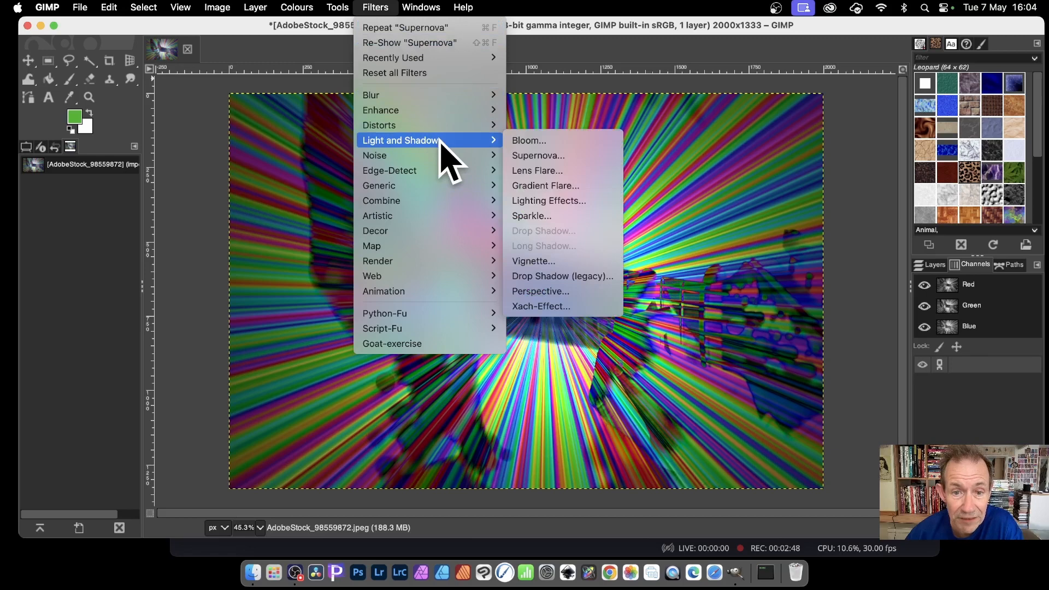
left_click(563, 156)
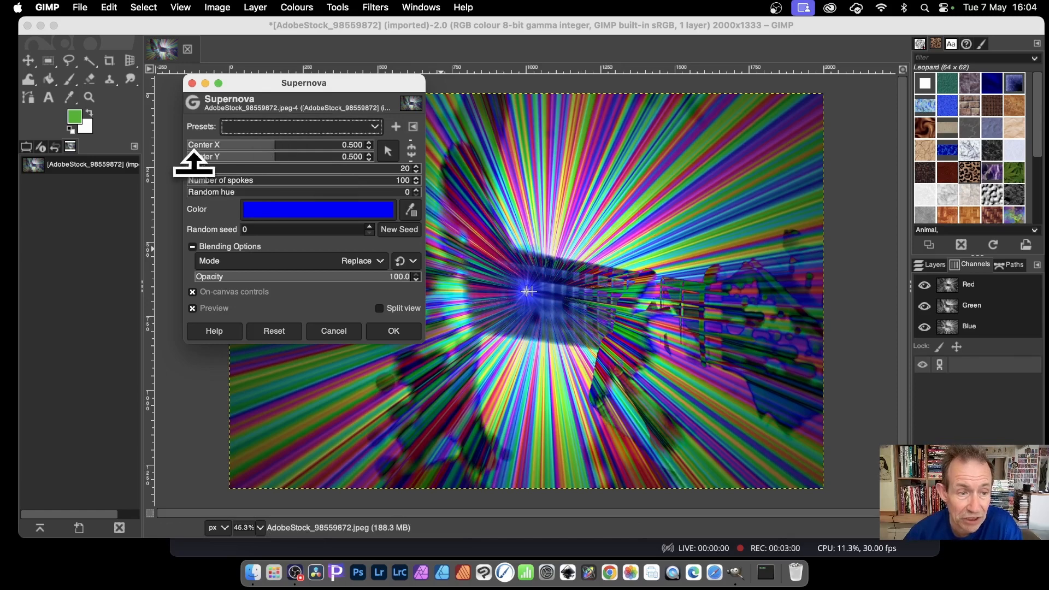
left_click_drag(194, 164, 292, 169)
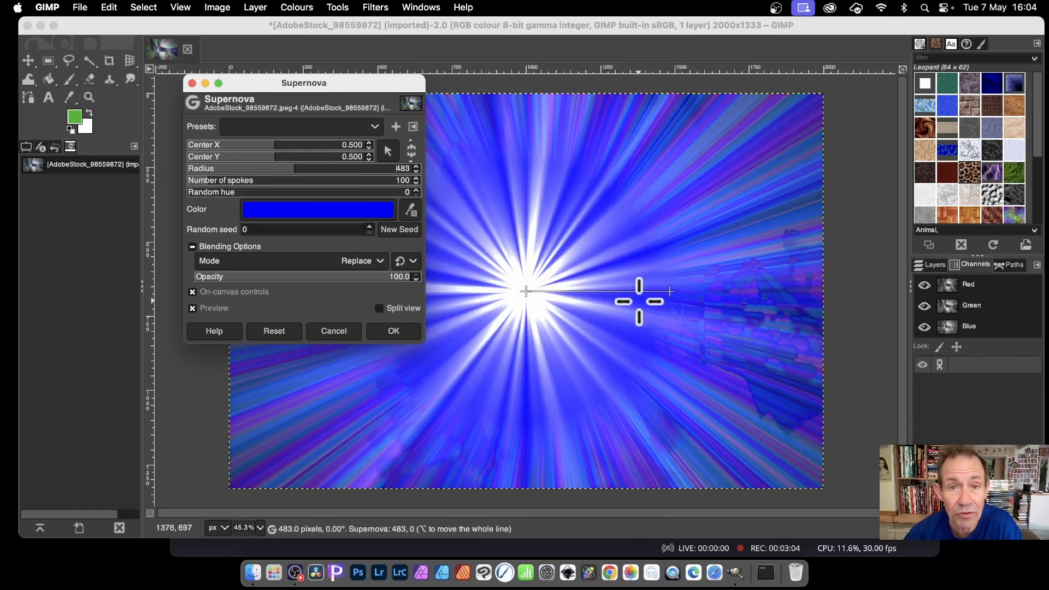
- Generate new random seeds for the second supernova twice and set its random hue to 209
left_click(408, 230)
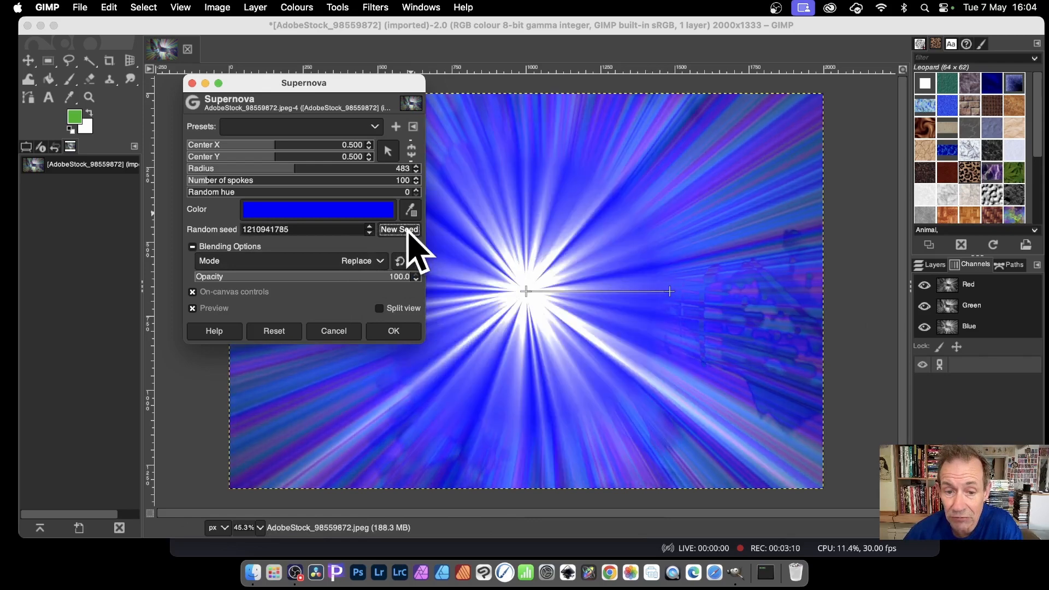
left_click(409, 230)
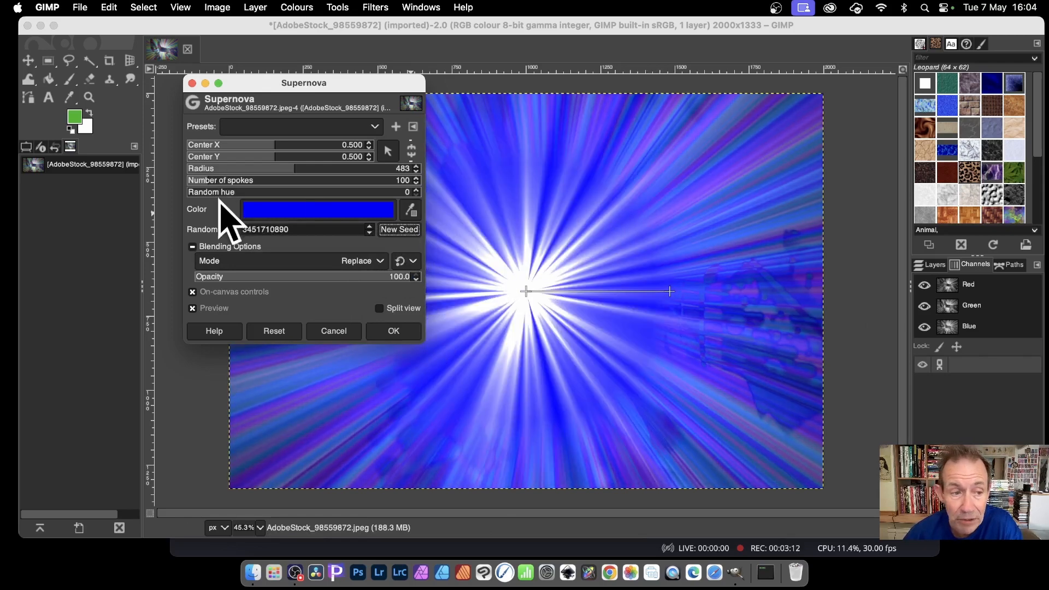
left_click_drag(216, 189, 317, 193)
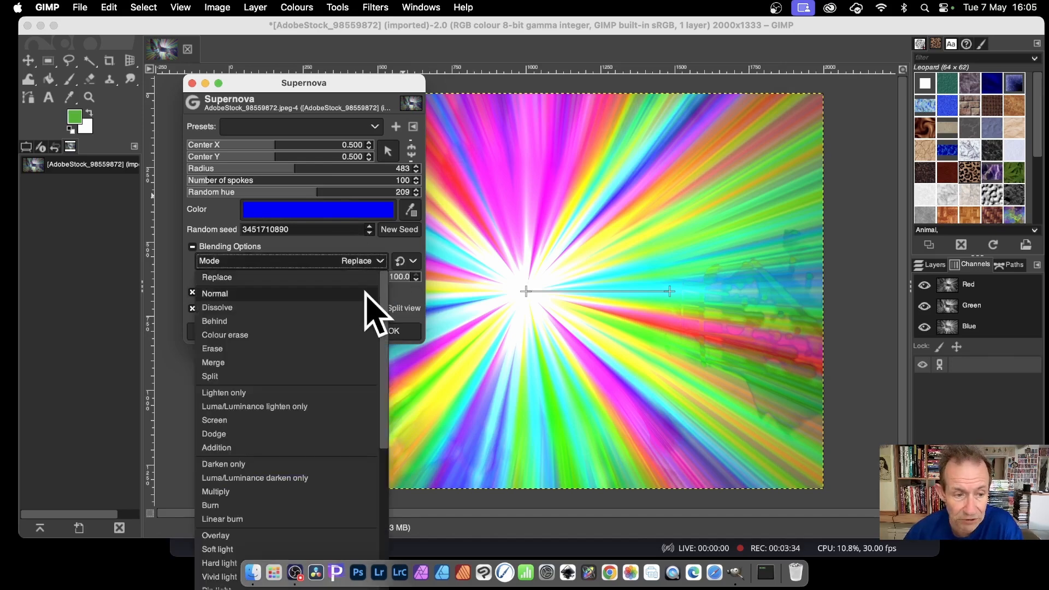
- Try the Burn and Overlay blend modes on the second supernova
scroll(371, 315, "down", 5)
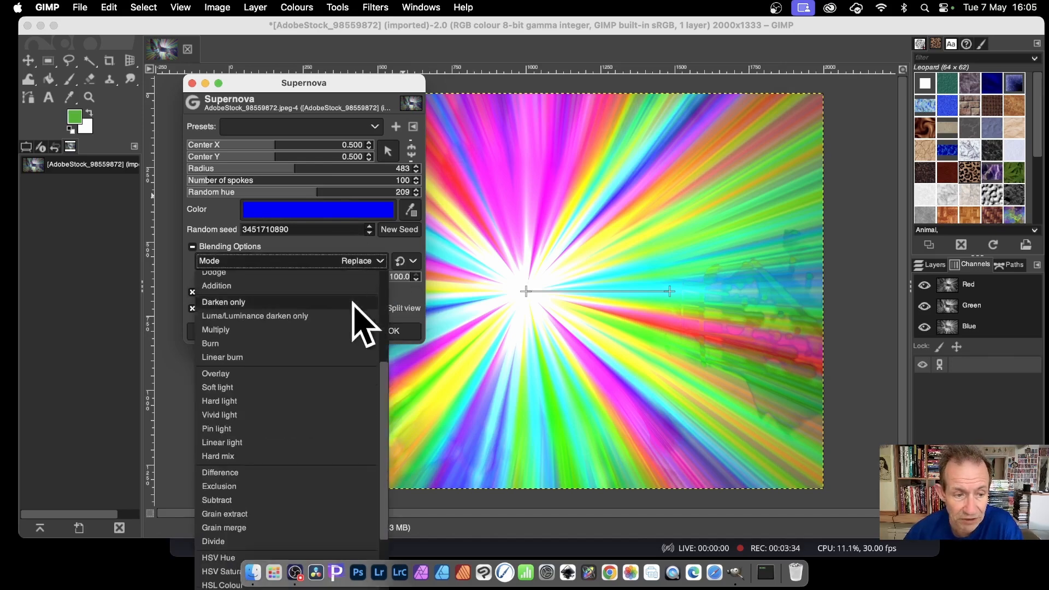
left_click(274, 344)
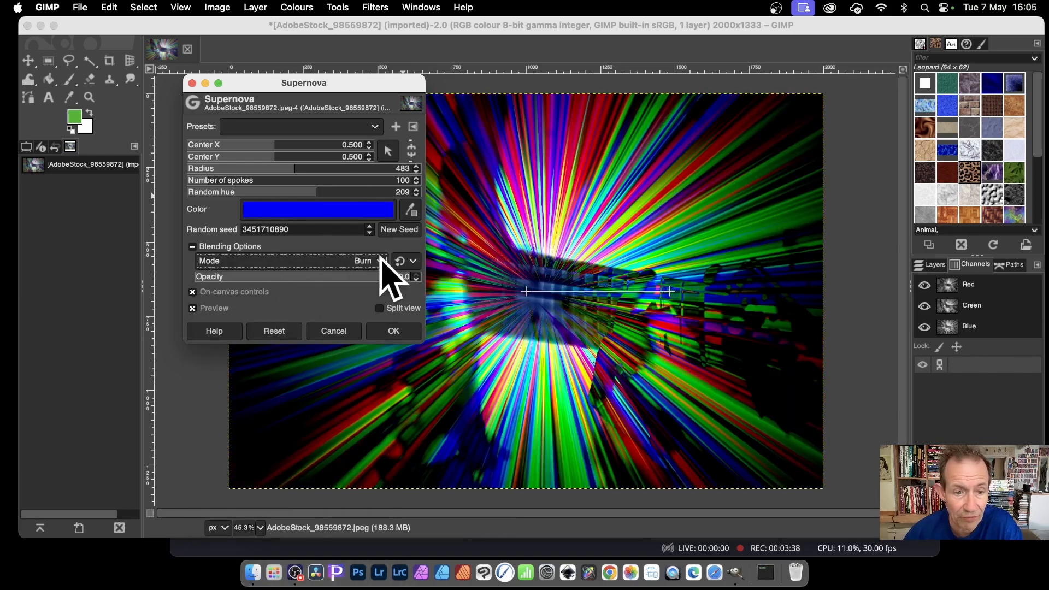
left_click(381, 261)
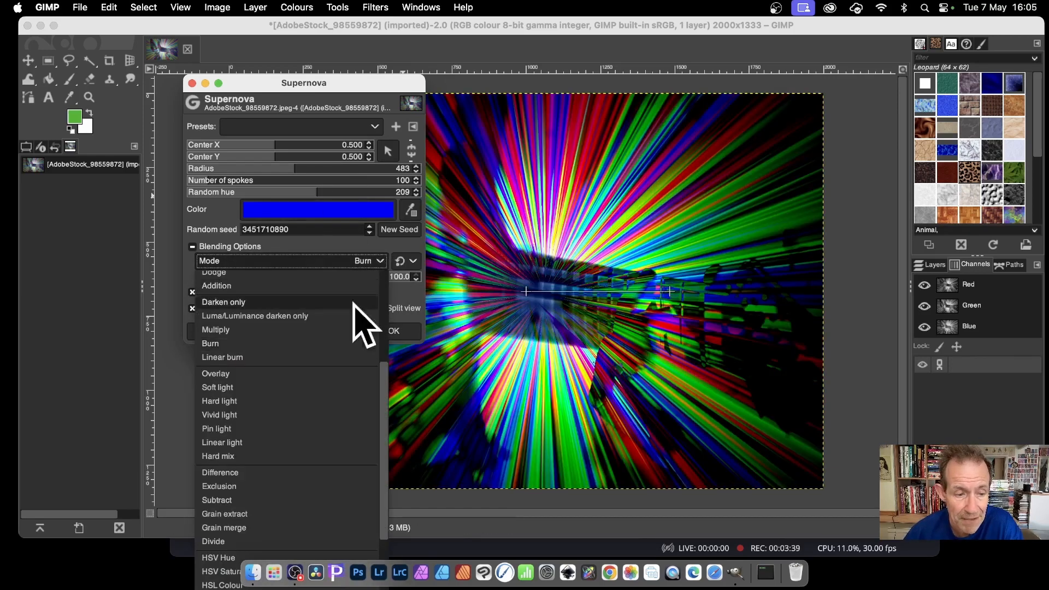
left_click(284, 374)
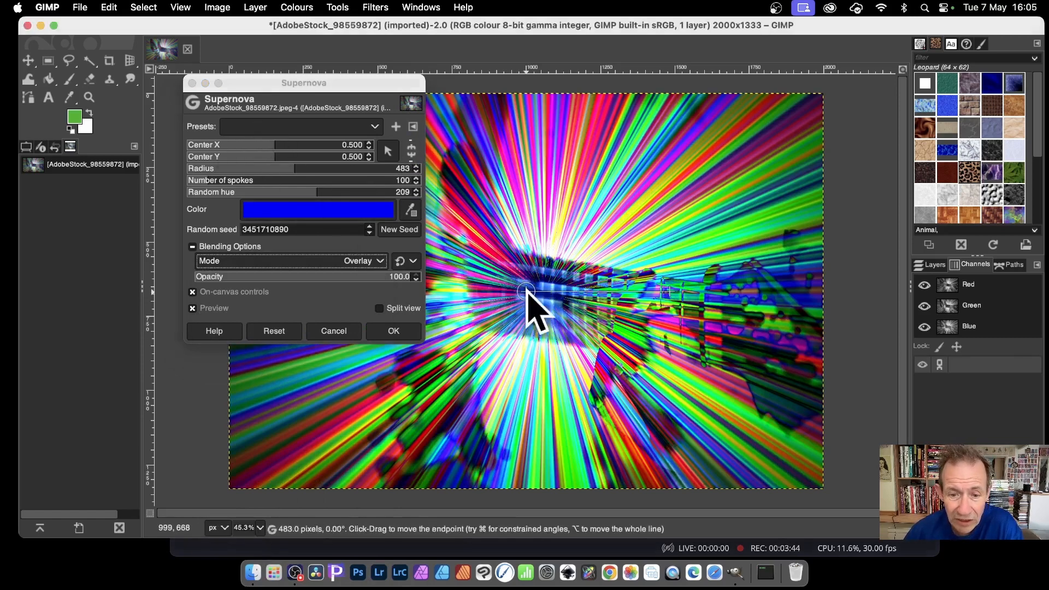
- Move the supernova's centre to about X 0.338, Y 0.311 with a radius of about 795, and apply it in Difference mode
left_click_drag(533, 300, 429, 217)
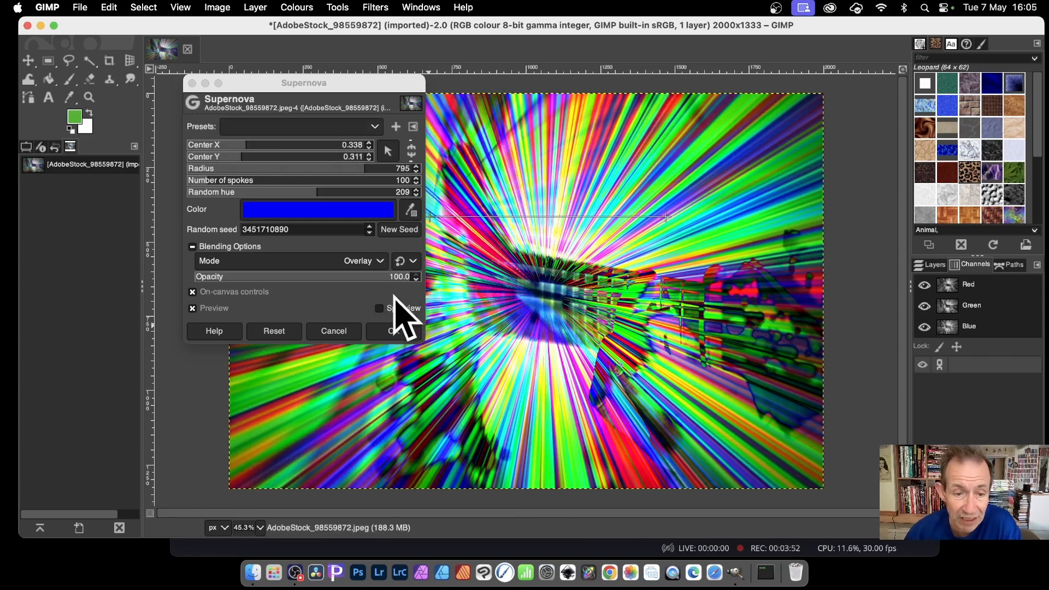
left_click(377, 261)
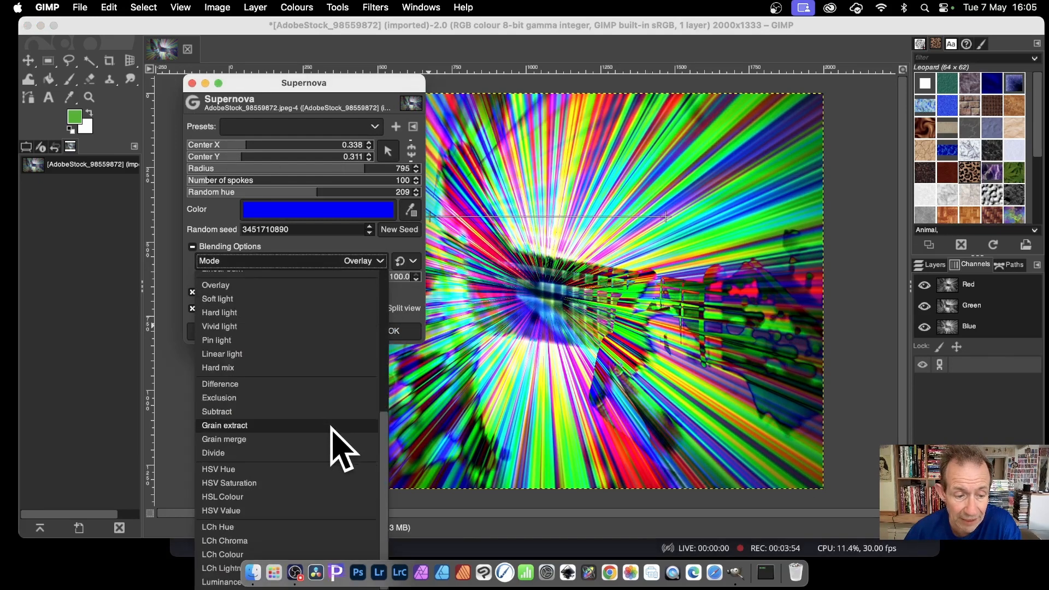
left_click(249, 384)
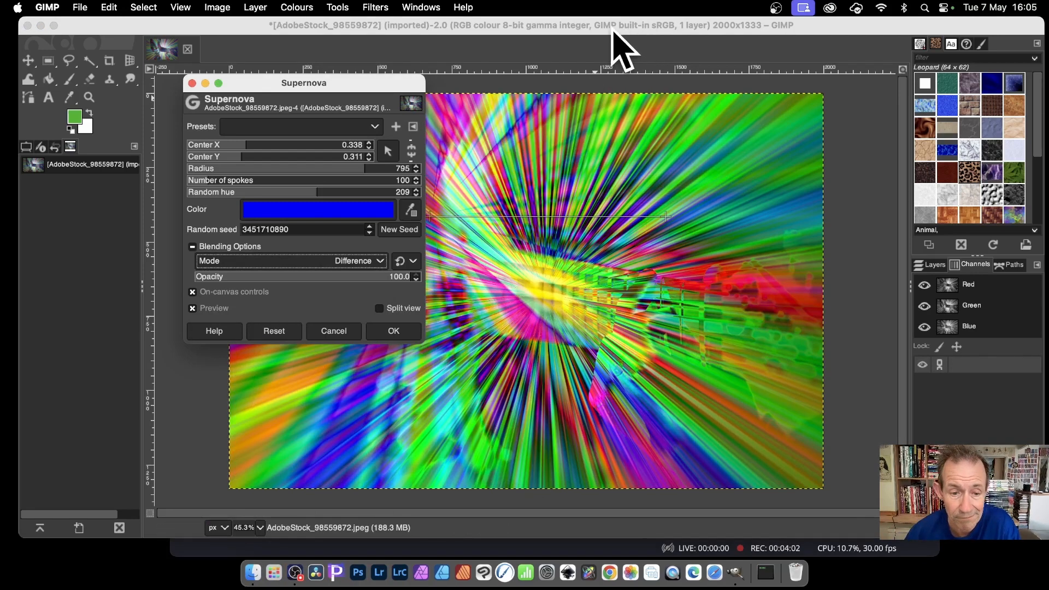
left_click(400, 331)
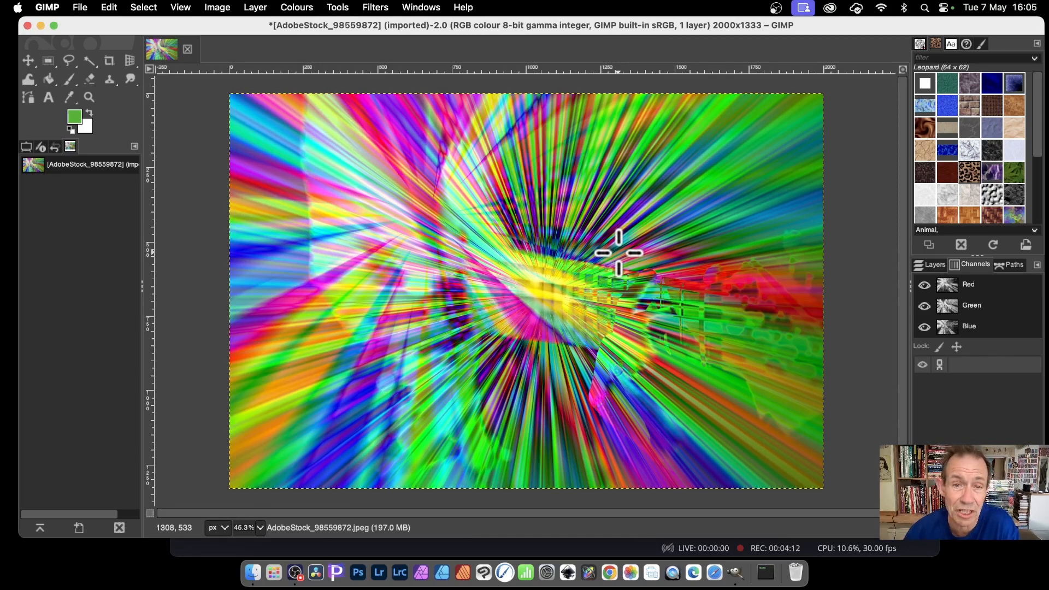
- Start a Gaussian Blur on the image and set its linked X and Y sizes to 6.72
left_click(383, 6)
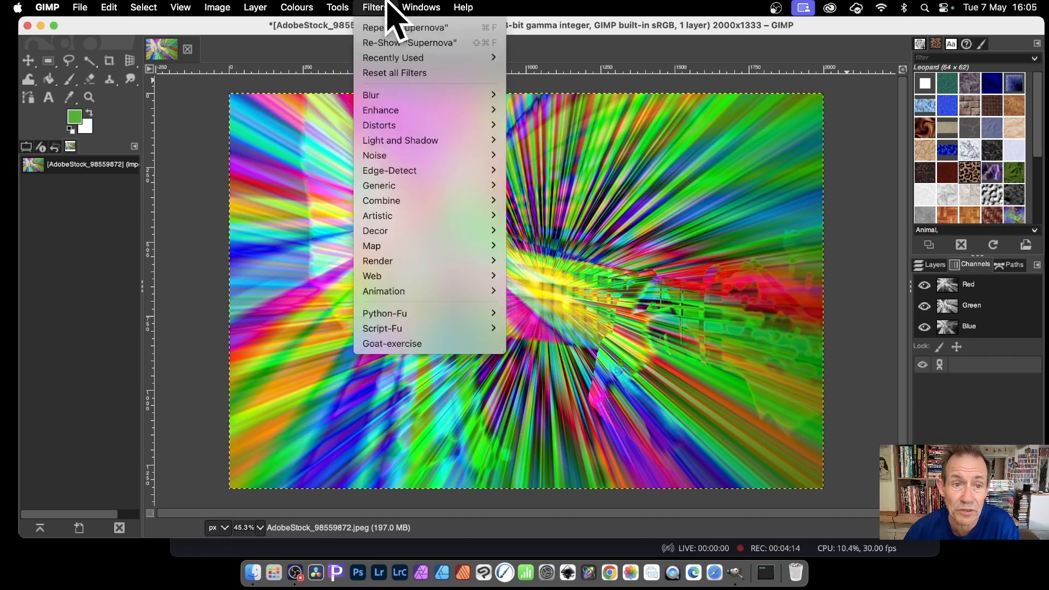
mouse_move(409, 96)
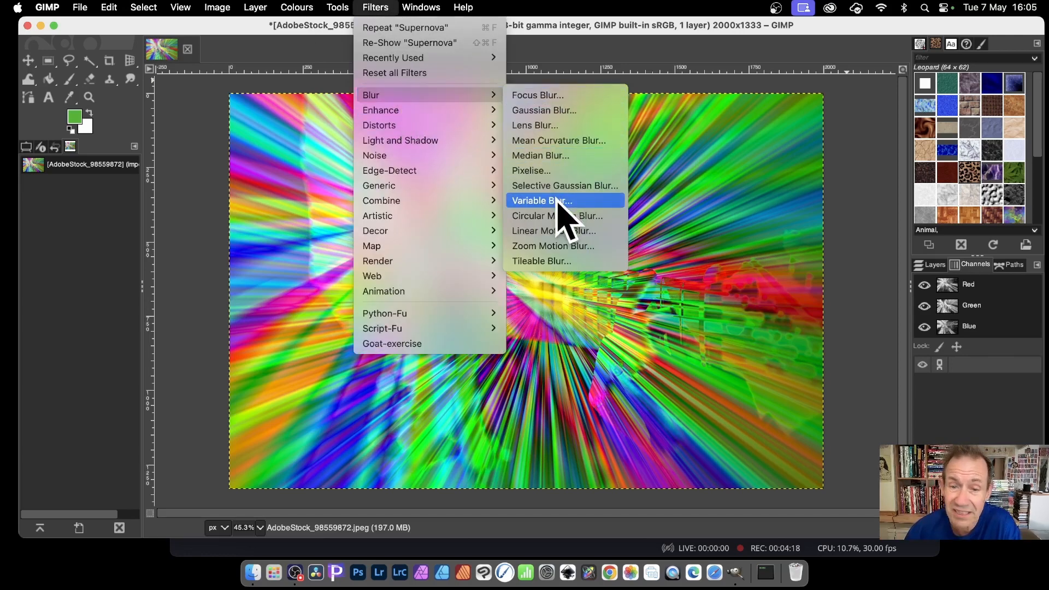
left_click(562, 110)
left_click_drag(302, 66, 723, 68)
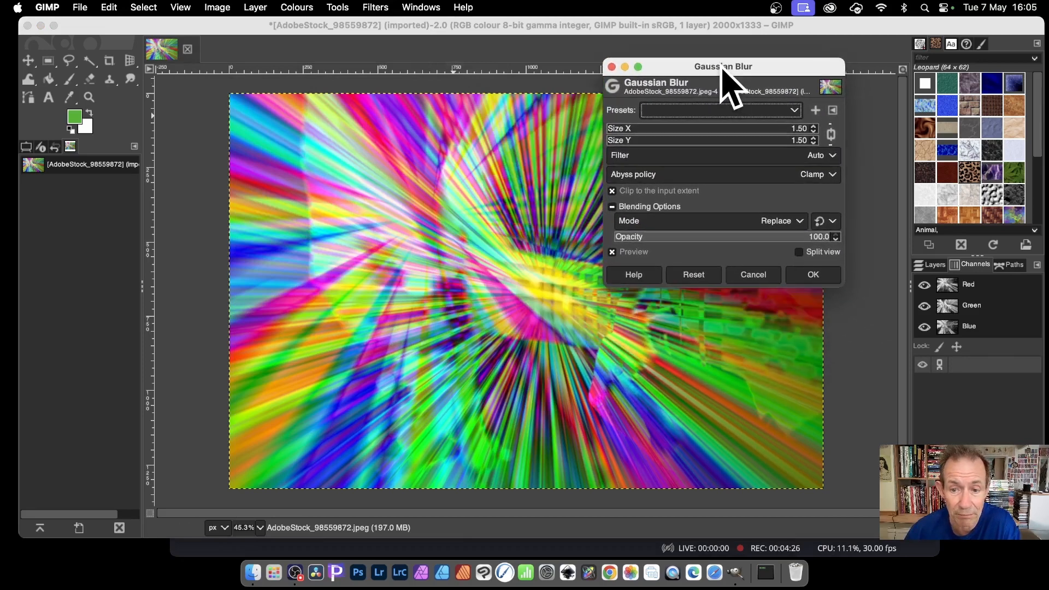
left_click(634, 127)
left_click_drag(634, 127, 617, 125)
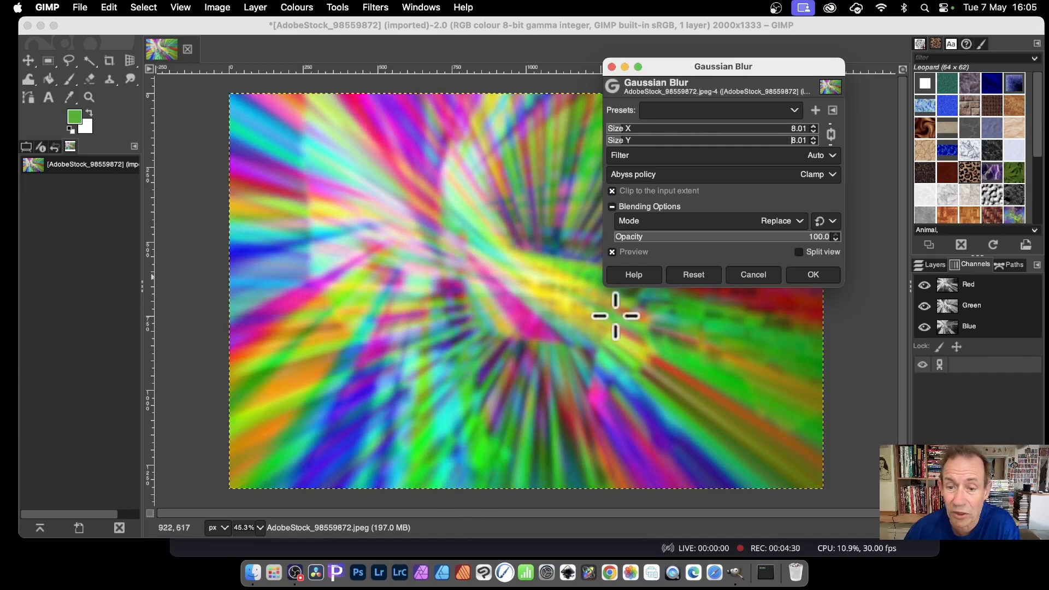
left_click(615, 129)
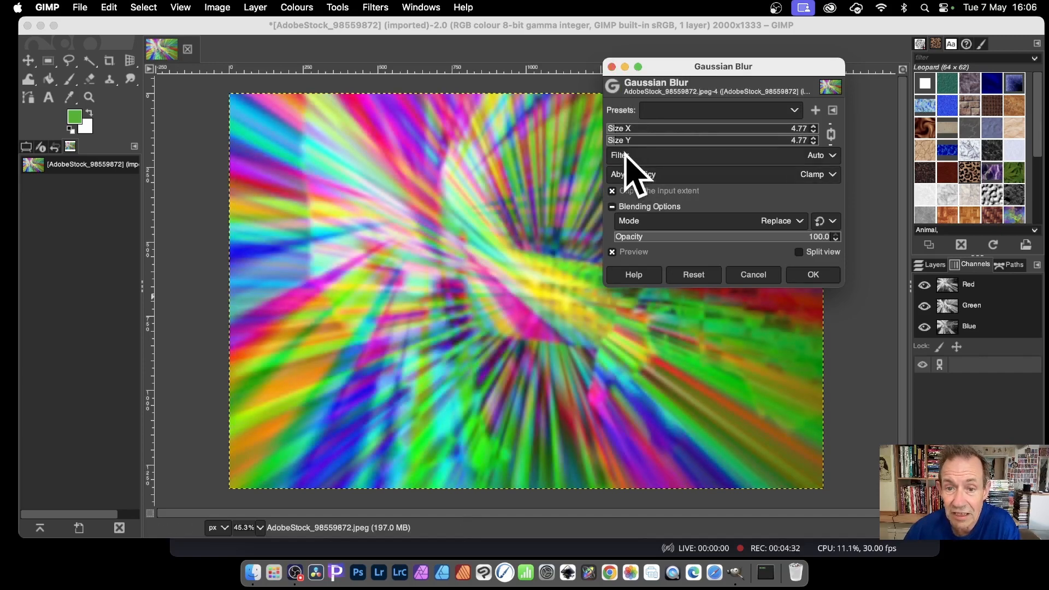
left_click(616, 129)
left_click(615, 129)
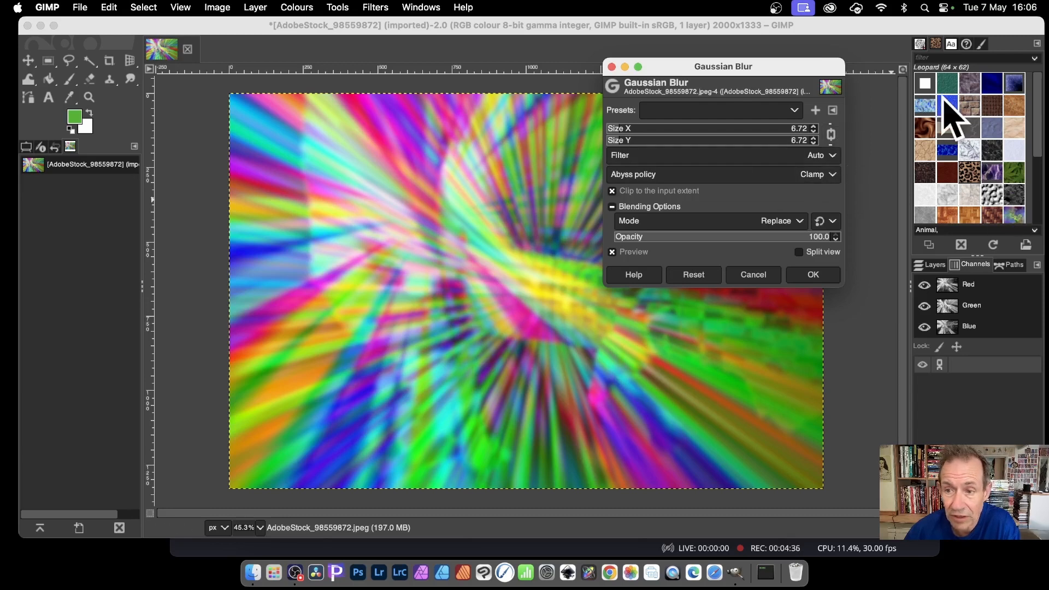
- Unlink the blur's X and Y sizes and adjust Size Y to 6.72
left_click(833, 135)
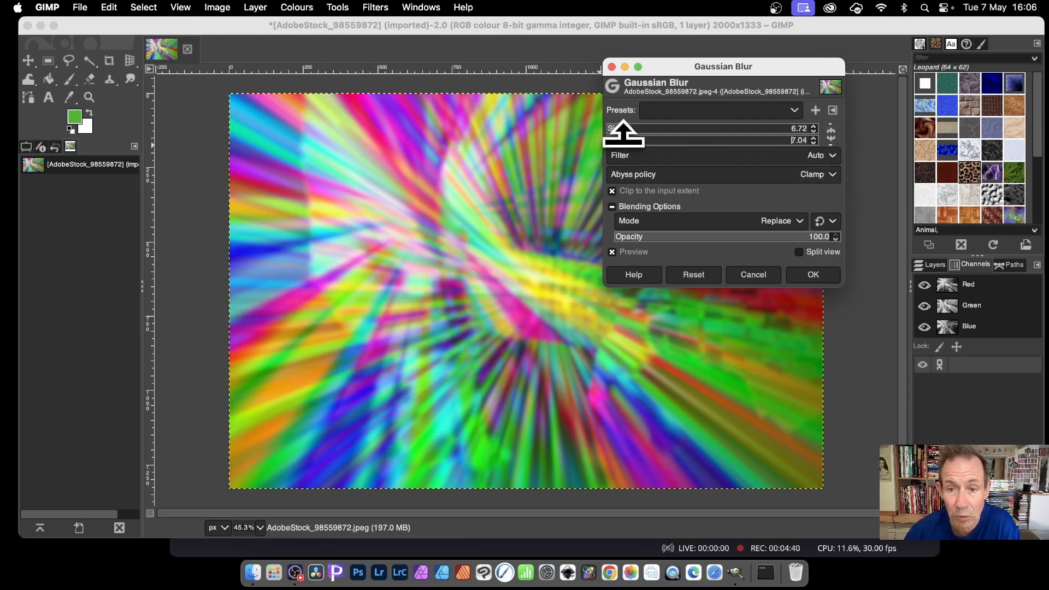
left_click(704, 138)
left_click_drag(697, 136, 620, 136)
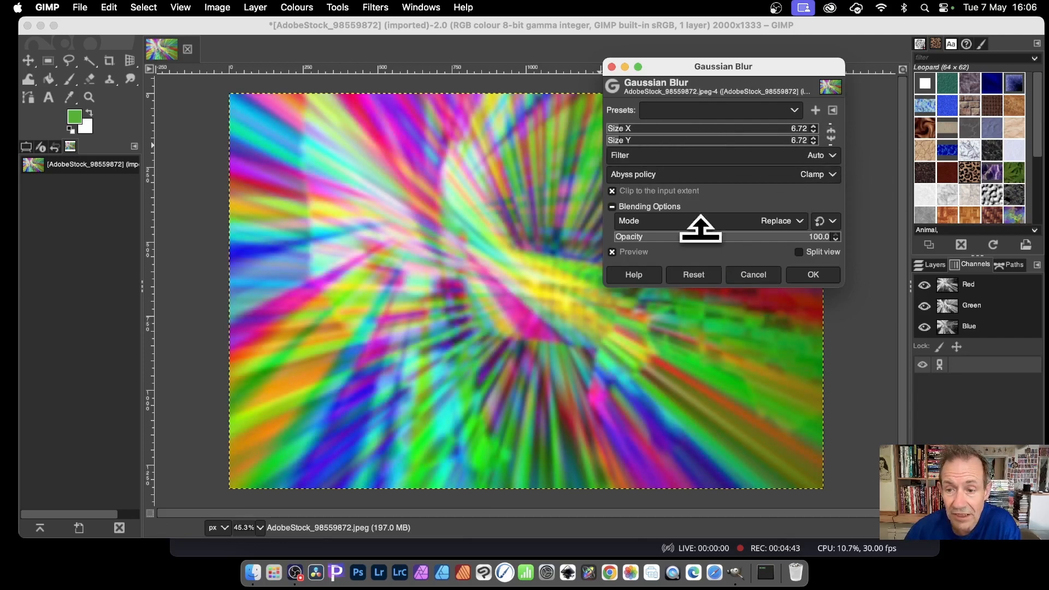
- Try the Burn blend mode on the Gaussian blur
left_click(800, 222)
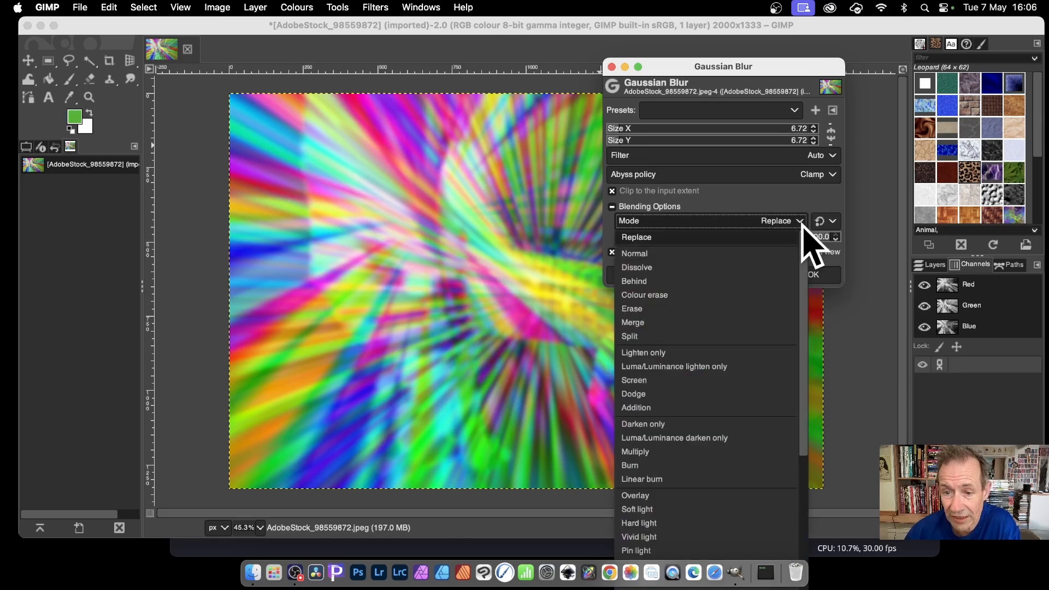
scroll(664, 375, "down", 5)
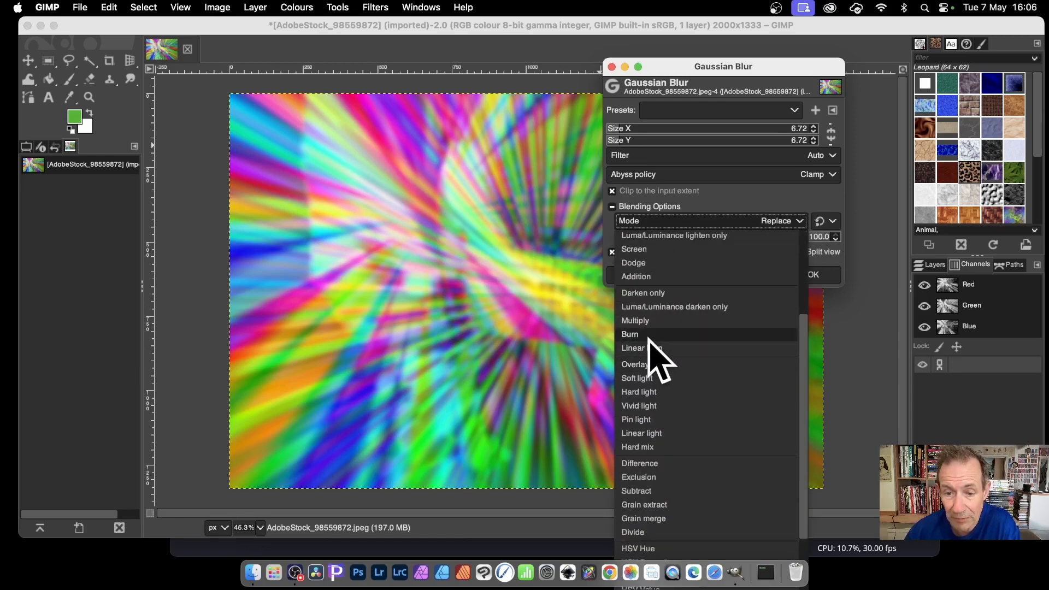
left_click(650, 338)
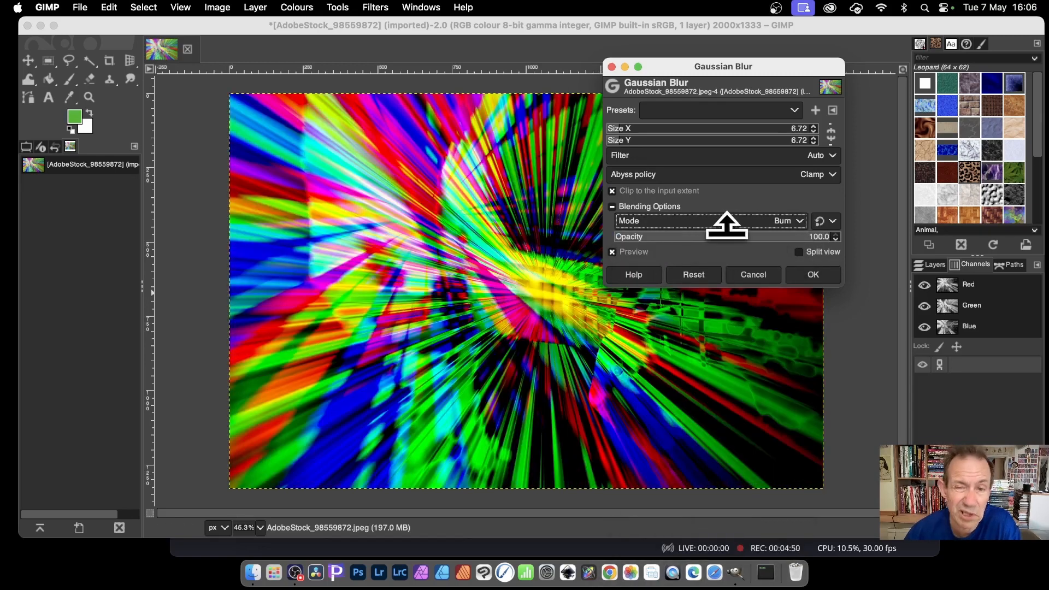
- Set the Gaussian blur's blend mode to Linear burn and apply the filter to the image
left_click(796, 221)
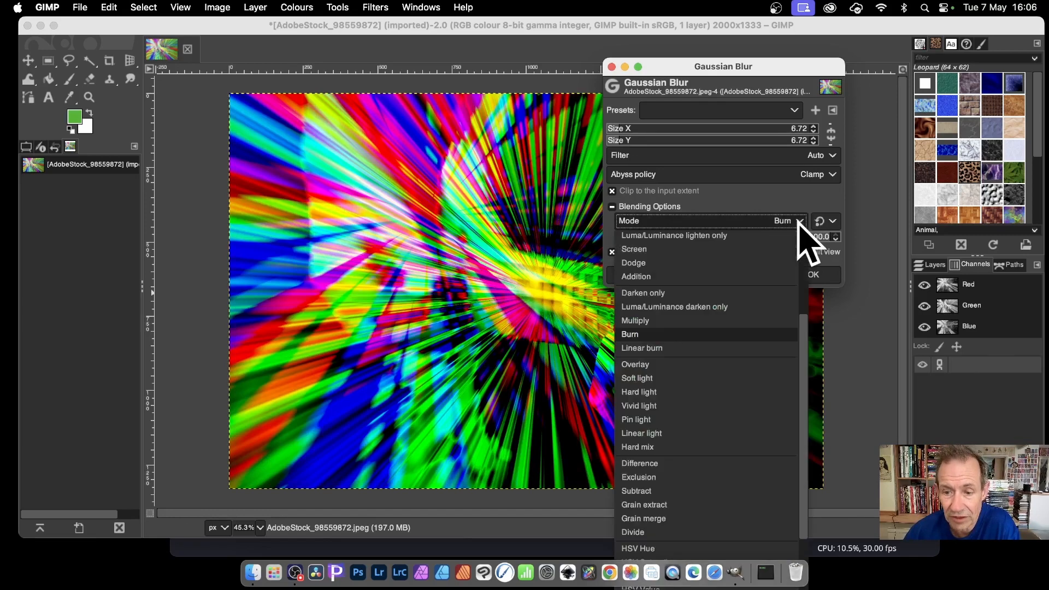
left_click(687, 348)
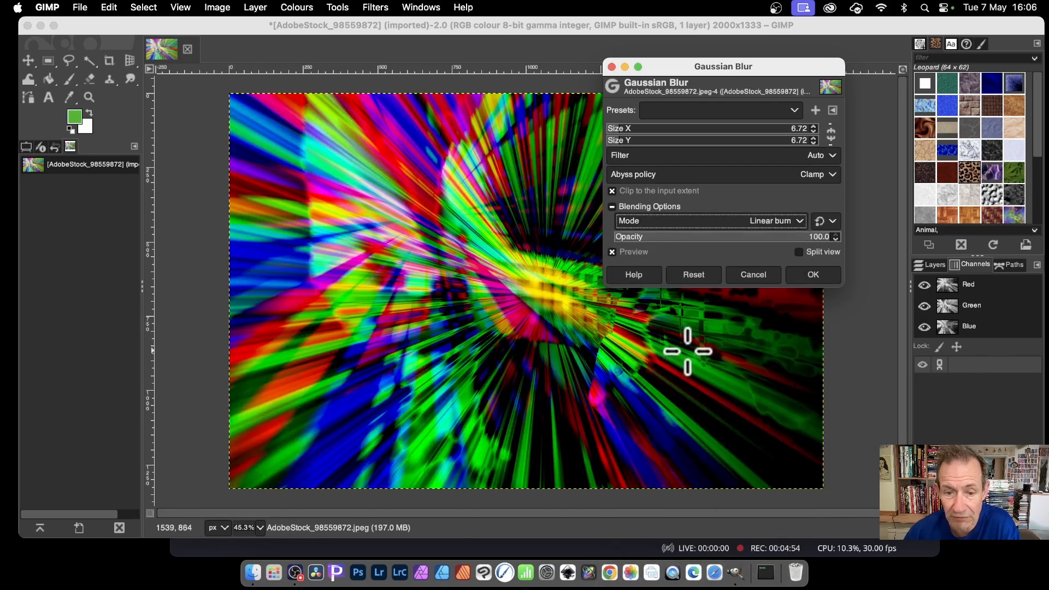
left_click(813, 275)
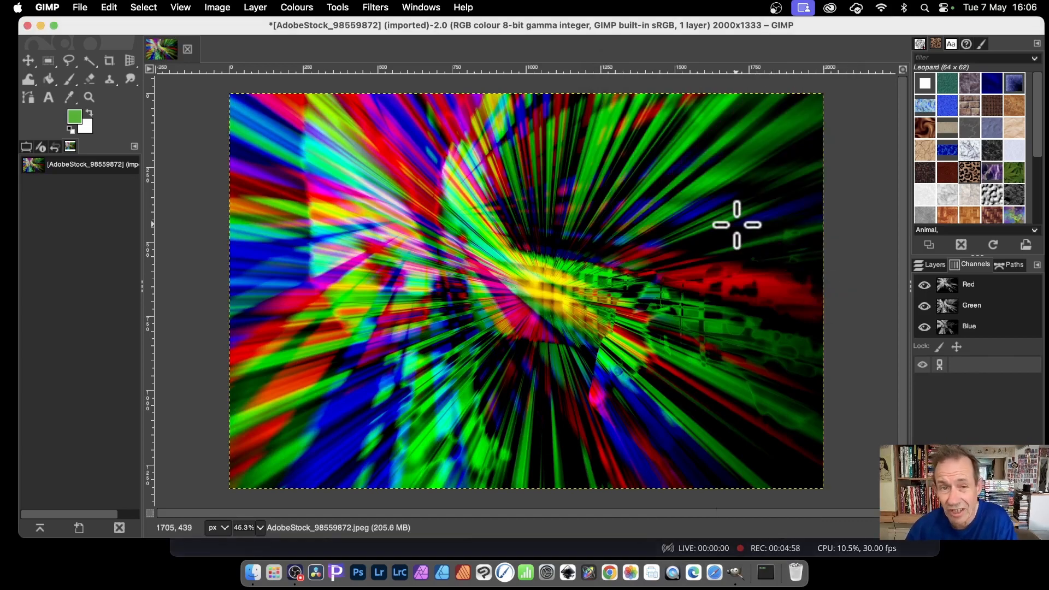